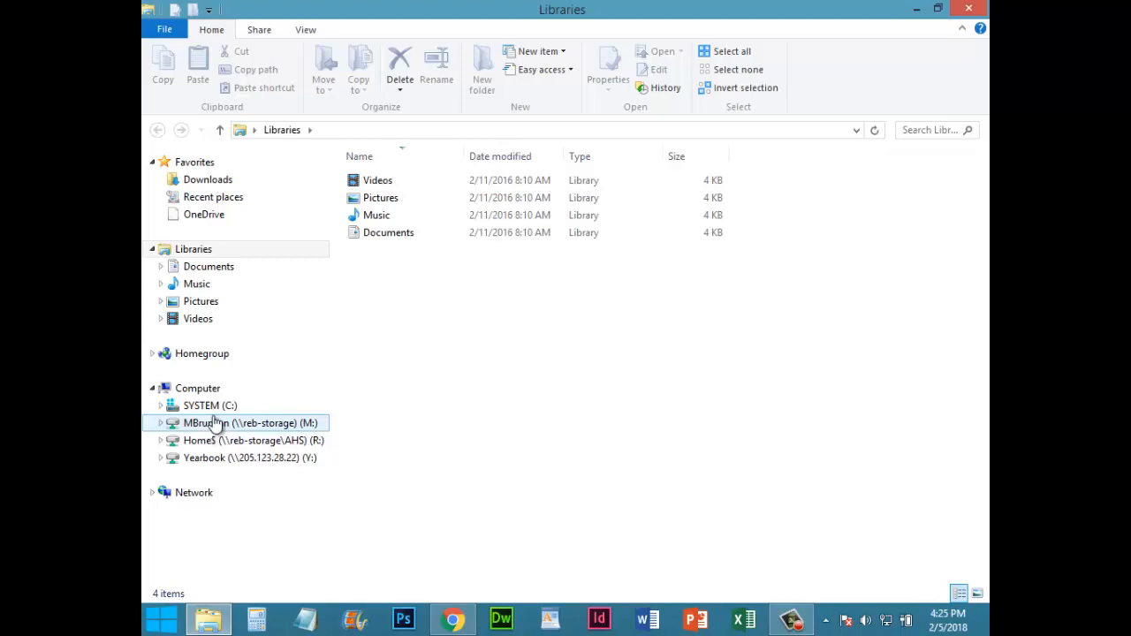
Open the 01 Curriculum folder in the Documents library
click(212, 268)
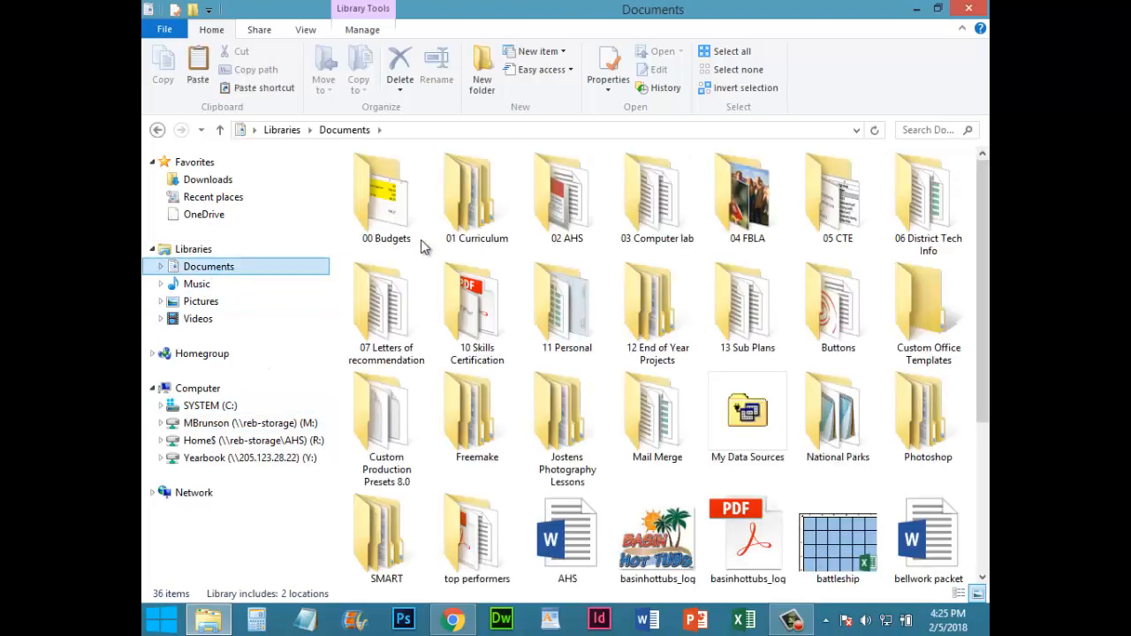
double_click(486, 211)
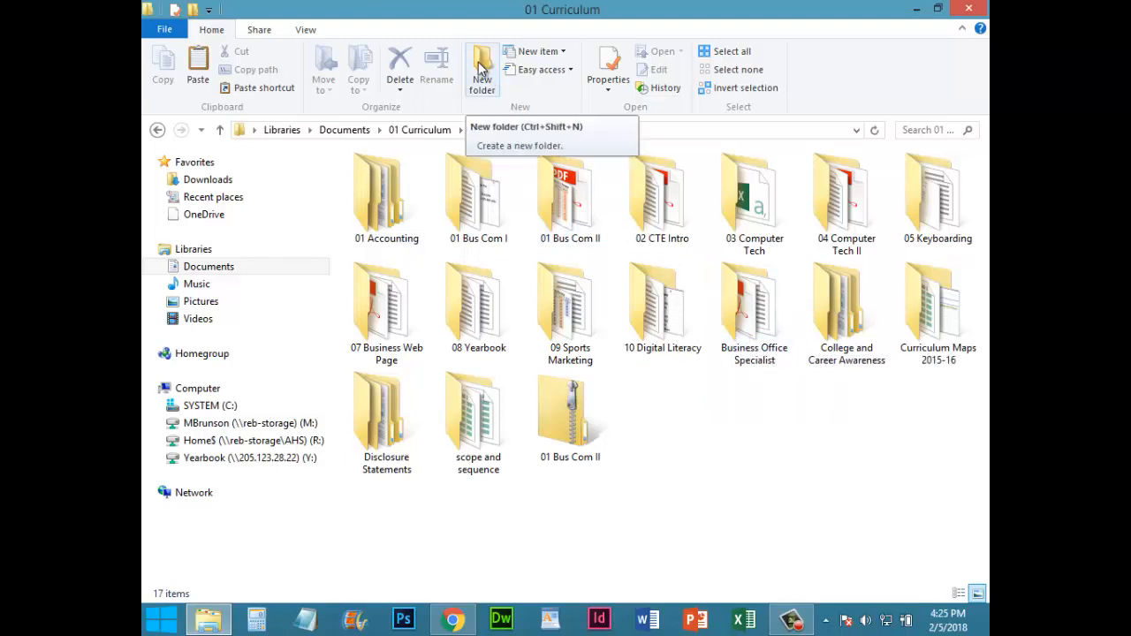
right_click(715, 444)
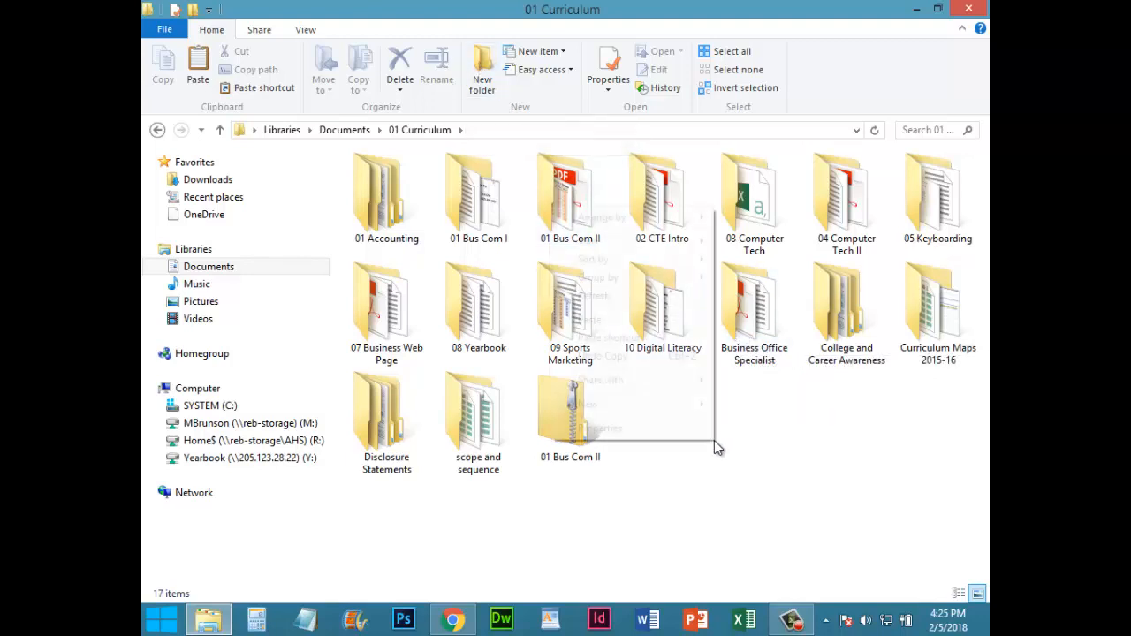
mouse_move(682, 405)
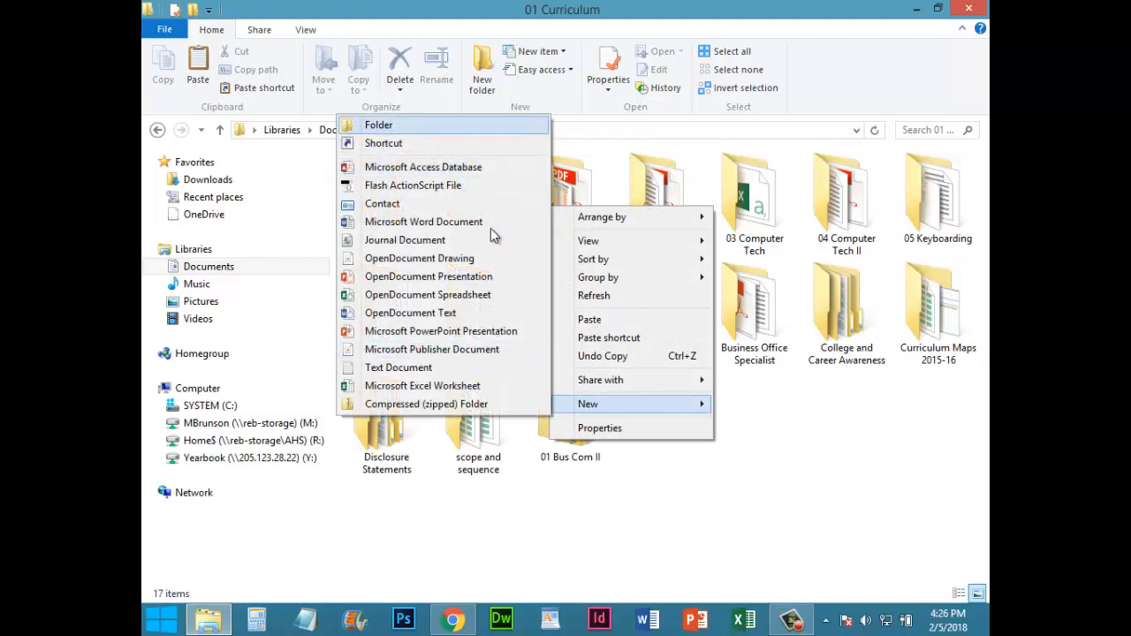
click(767, 461)
Check the addresses workbook's location in Business Office Specialist > Mail merge project 1, and close the file window
double_click(735, 305)
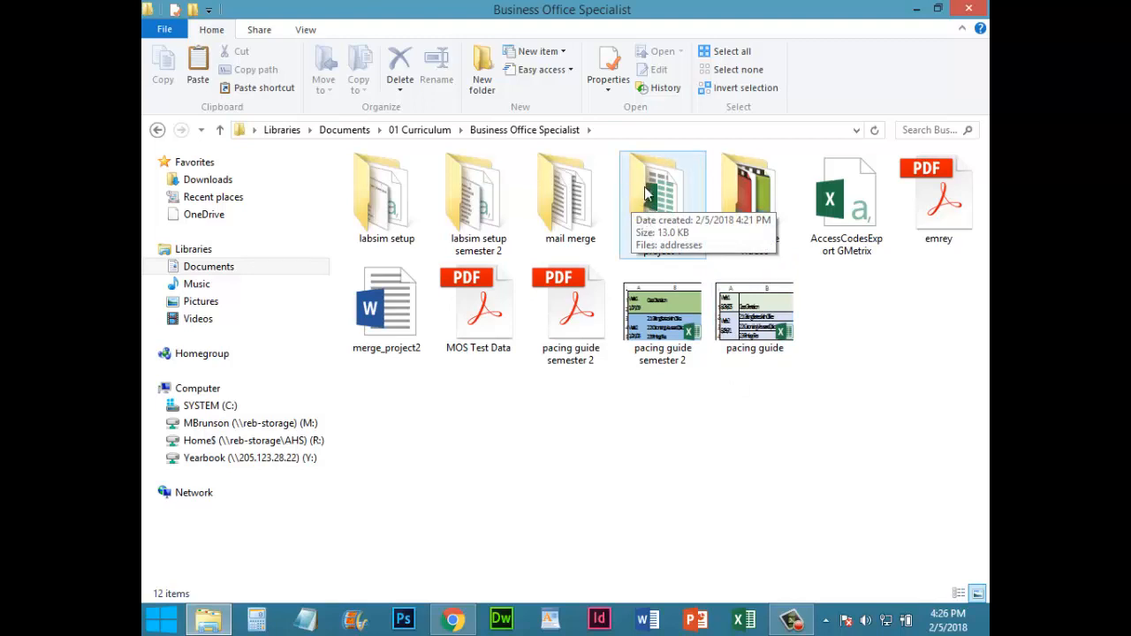
double_click(646, 195)
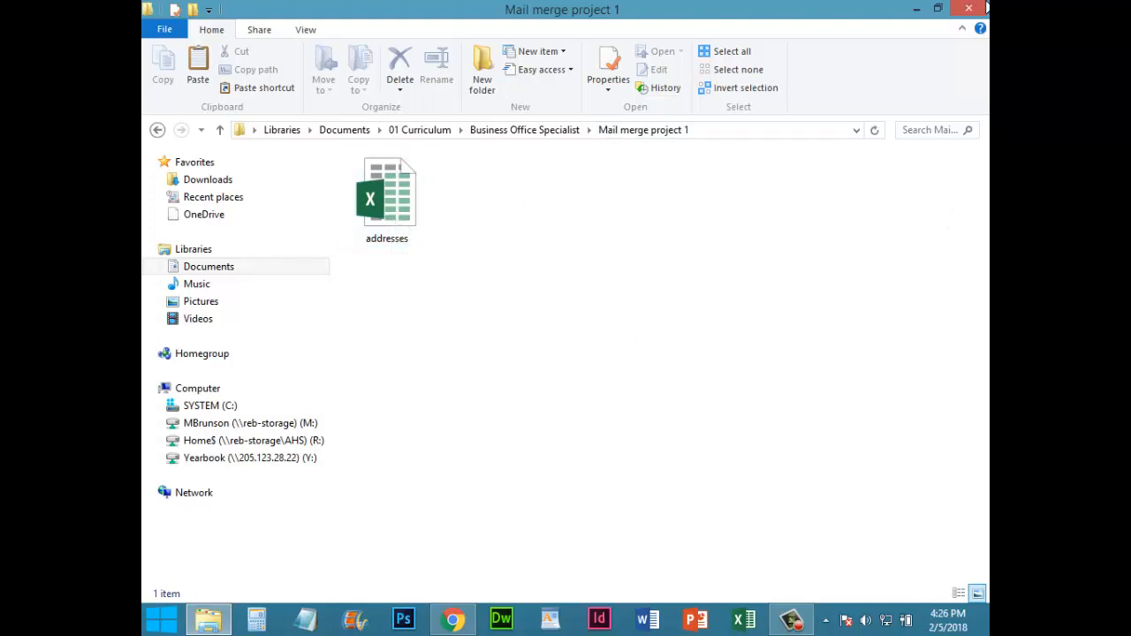
click(982, 7)
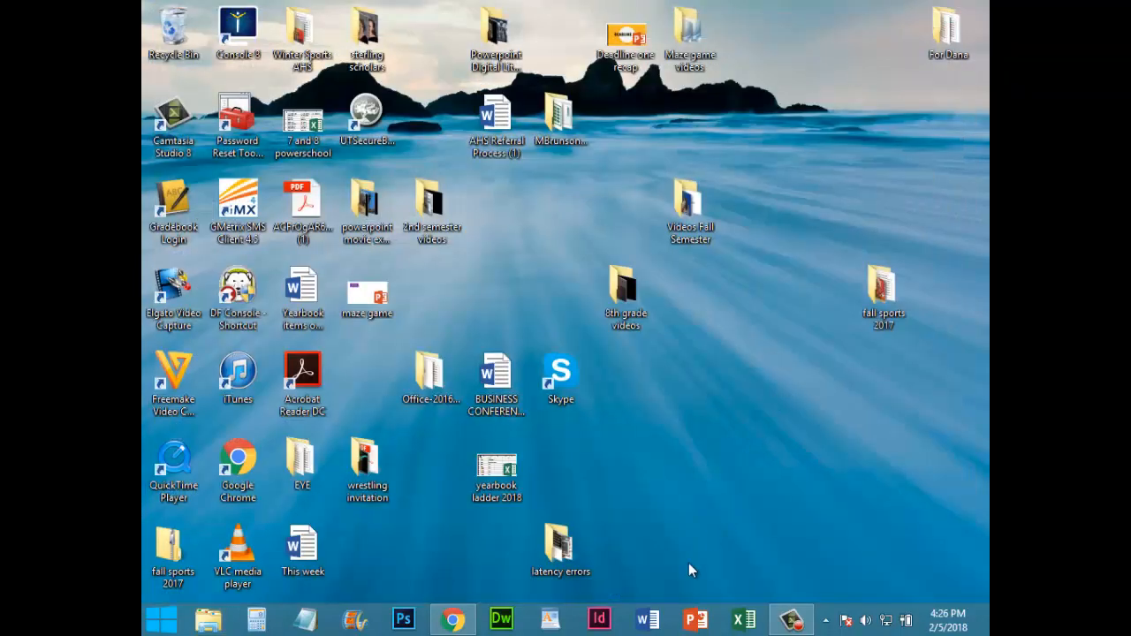
Switch to Word and create a blank document
click(647, 619)
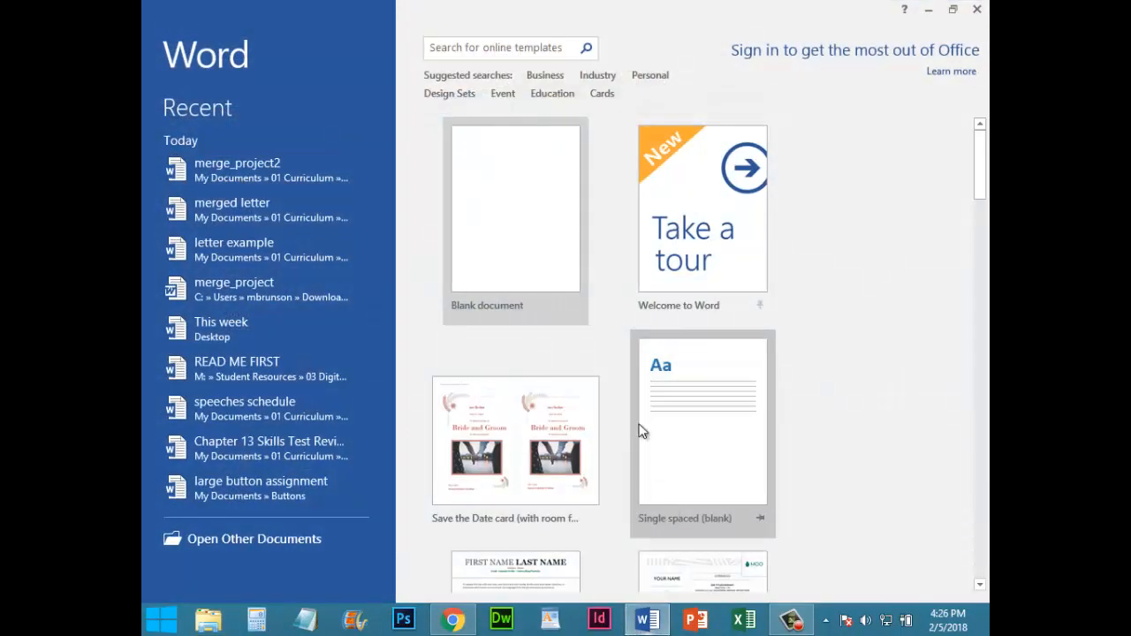
click(529, 207)
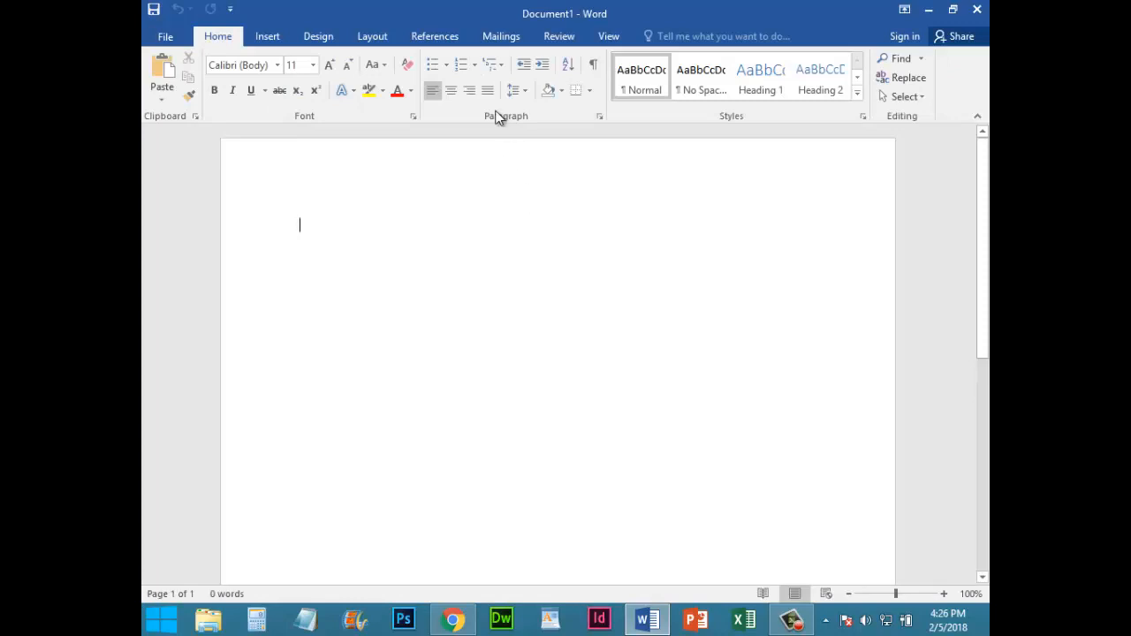
Start the Step-by-Step Mail Merge Wizard for Letters, using the current document, and advance to recipient selection
click(503, 36)
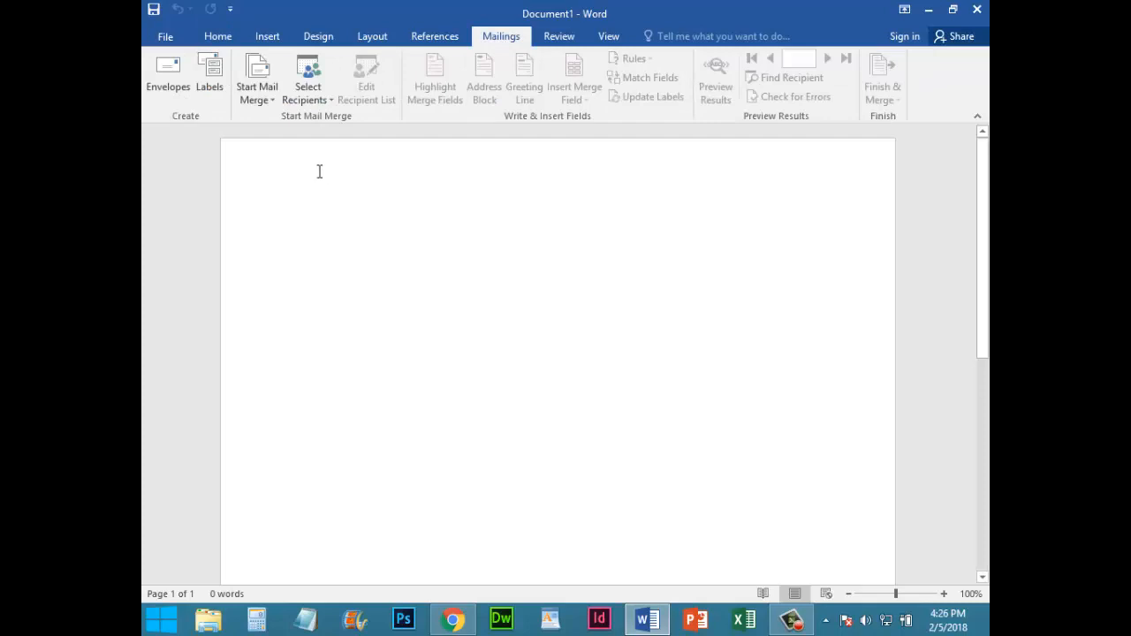
click(270, 102)
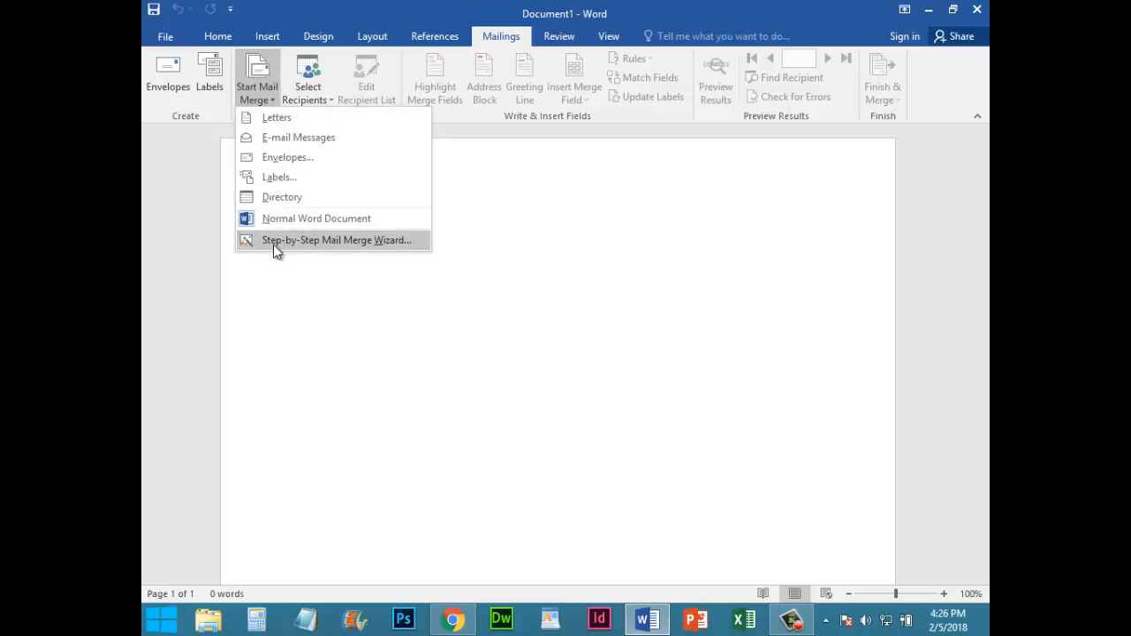
click(299, 240)
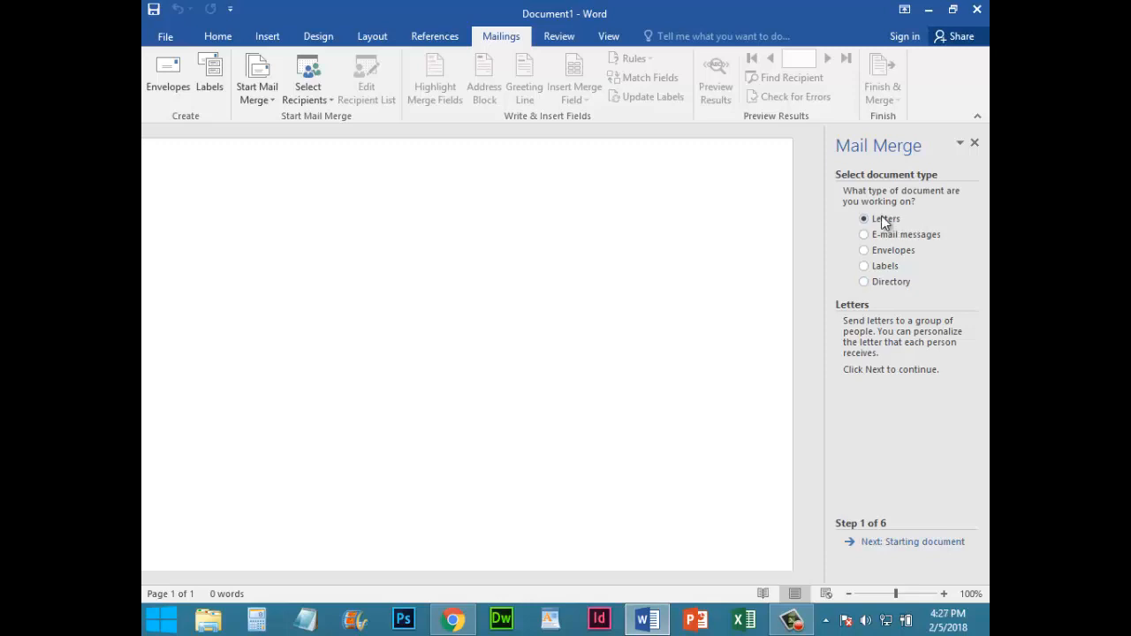
click(910, 545)
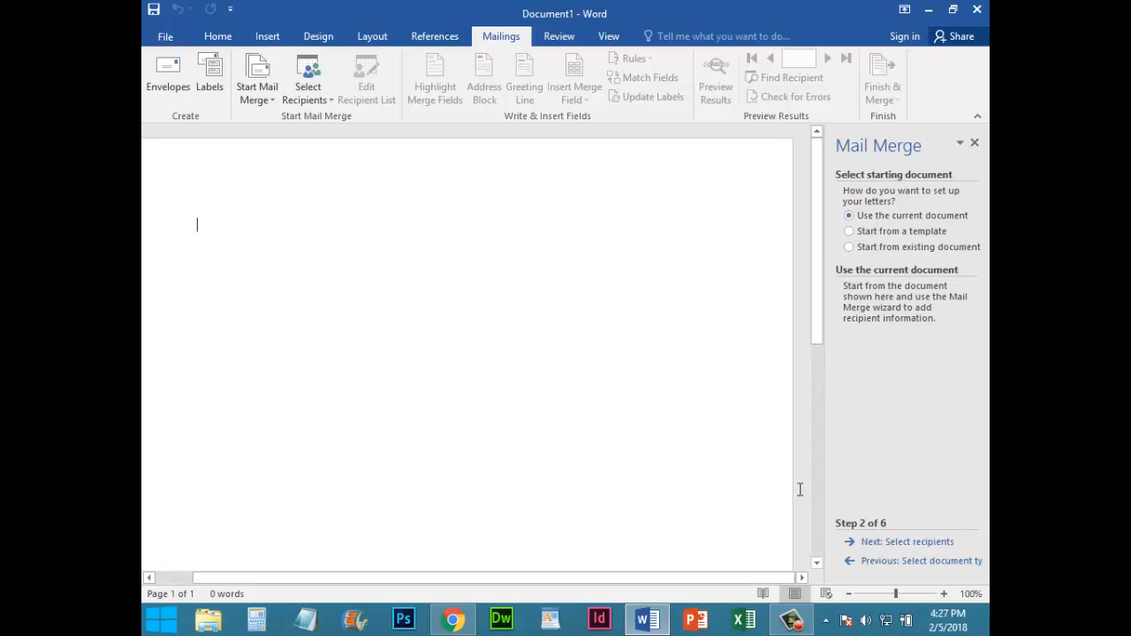
click(903, 544)
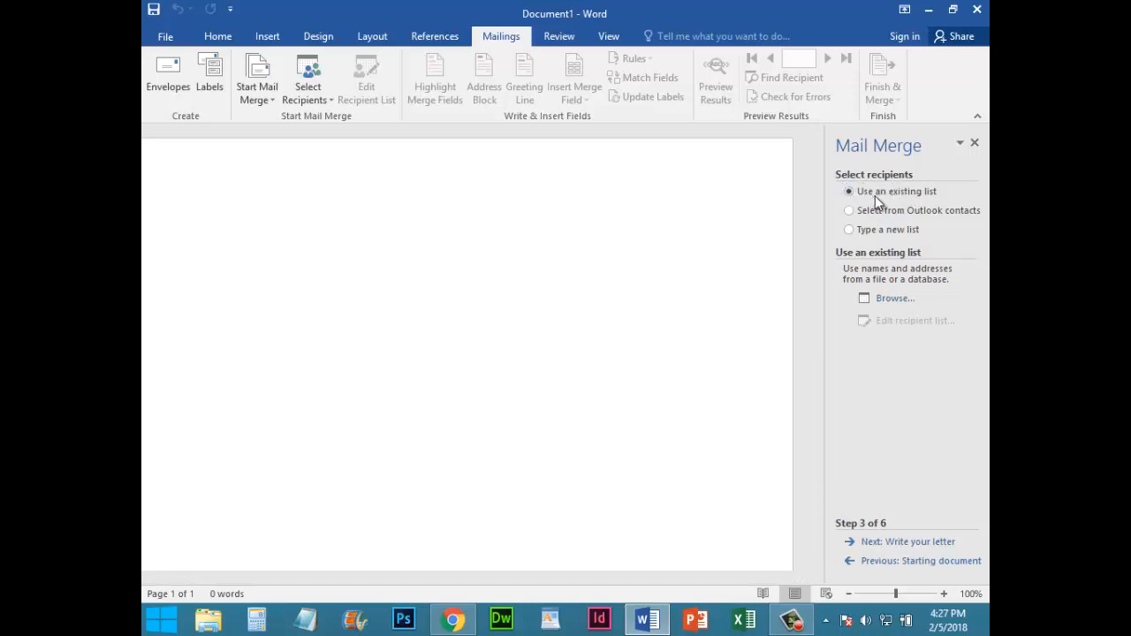
Load the scholarships$ table, with column headers, from the addresses workbook in Documents > 01 Curriculum > Business Office Specialist > Mail merge project 1 as the recipient list
click(893, 300)
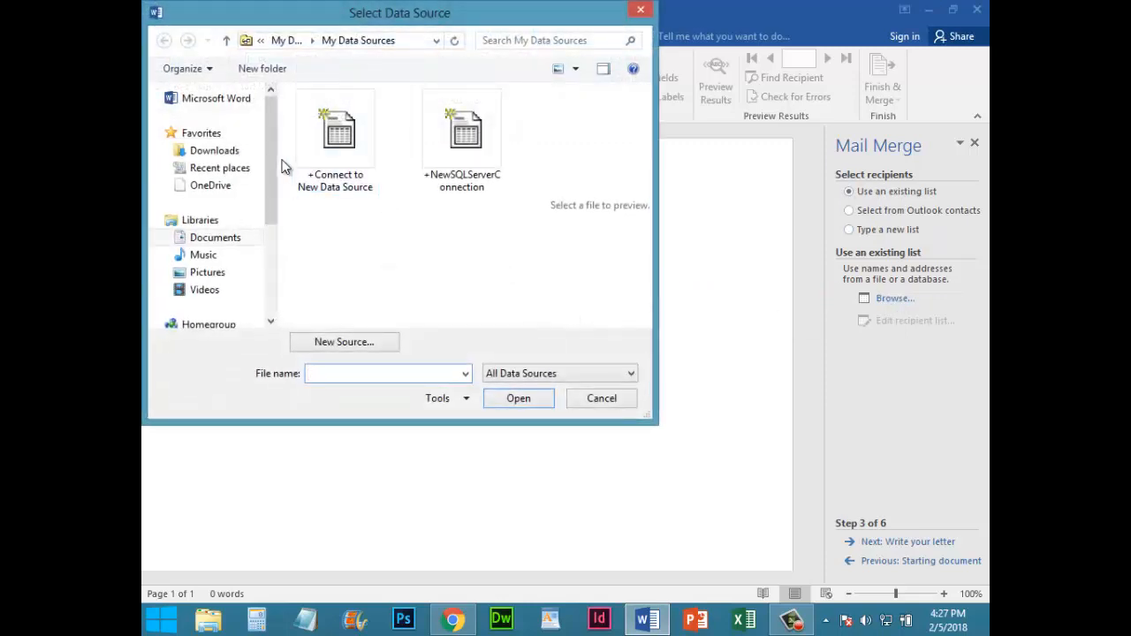
click(221, 240)
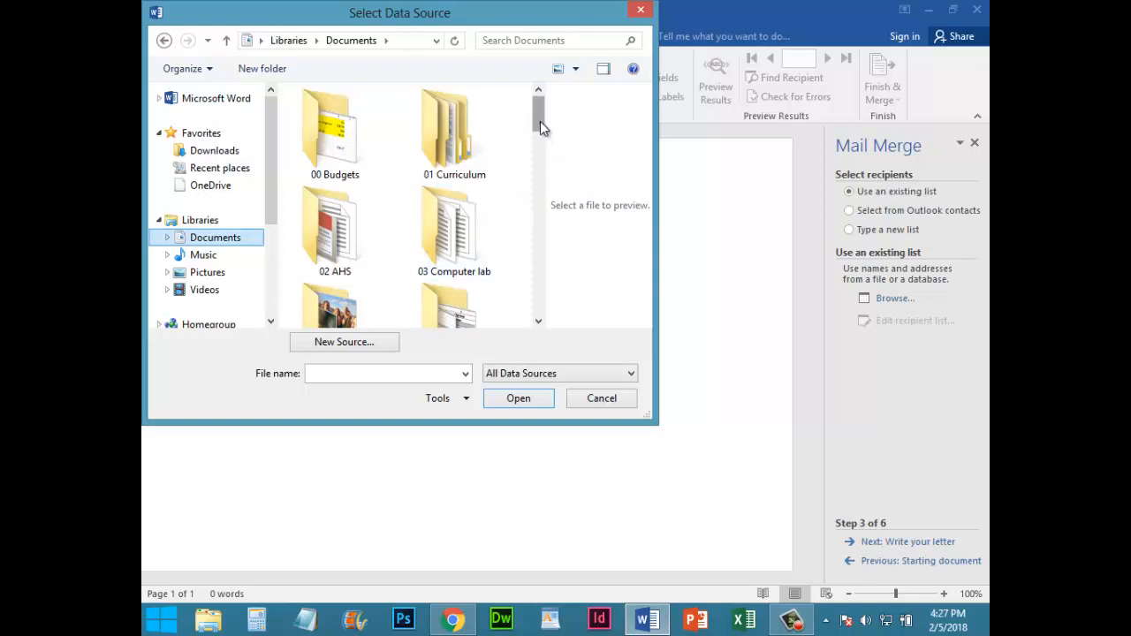
scroll(542, 128, down, 2)
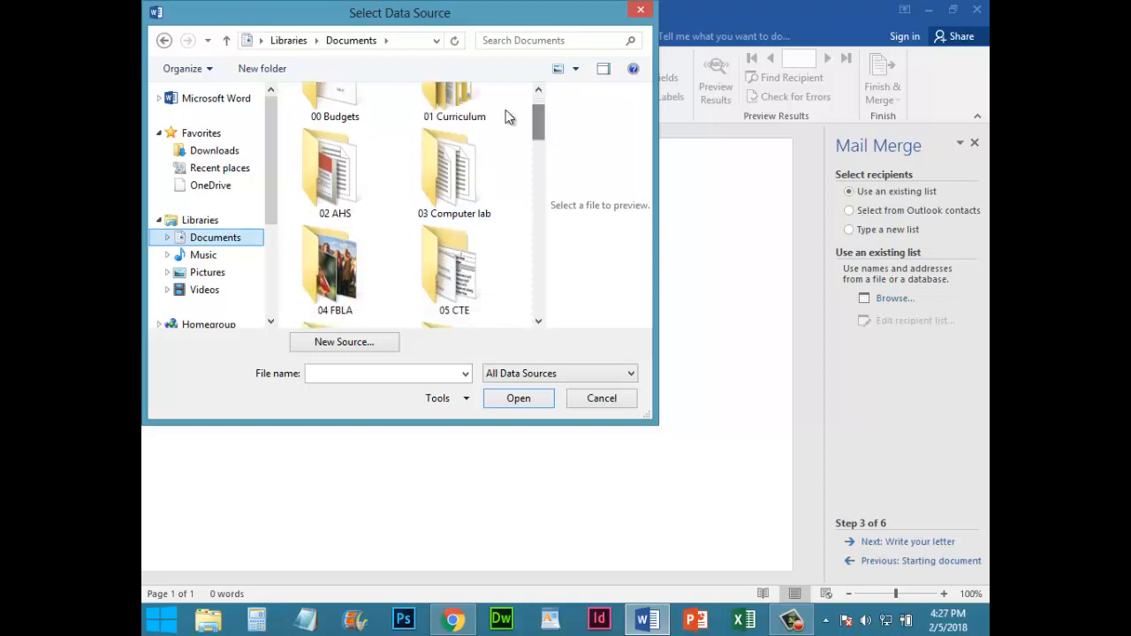
double_click(454, 105)
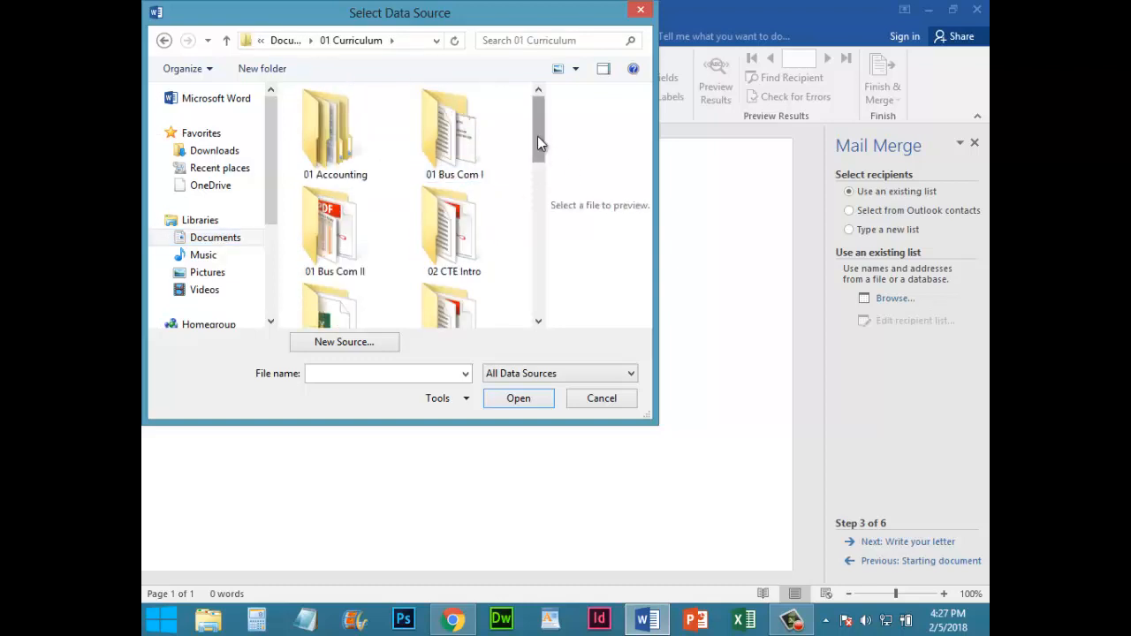
drag(537, 136, 543, 253)
double_click(470, 214)
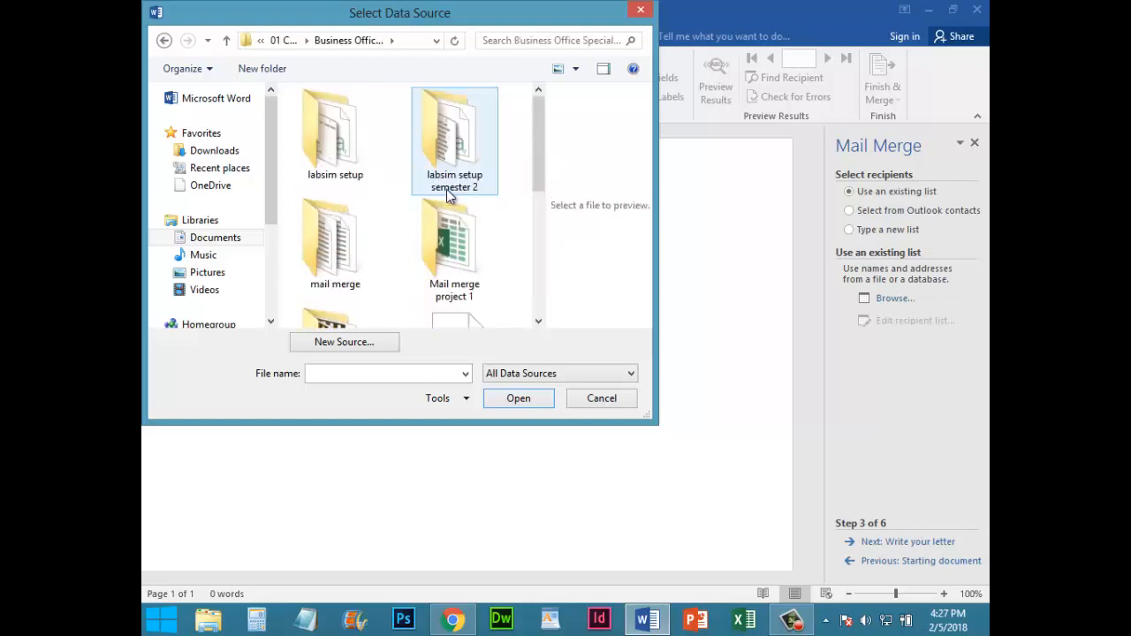
double_click(452, 248)
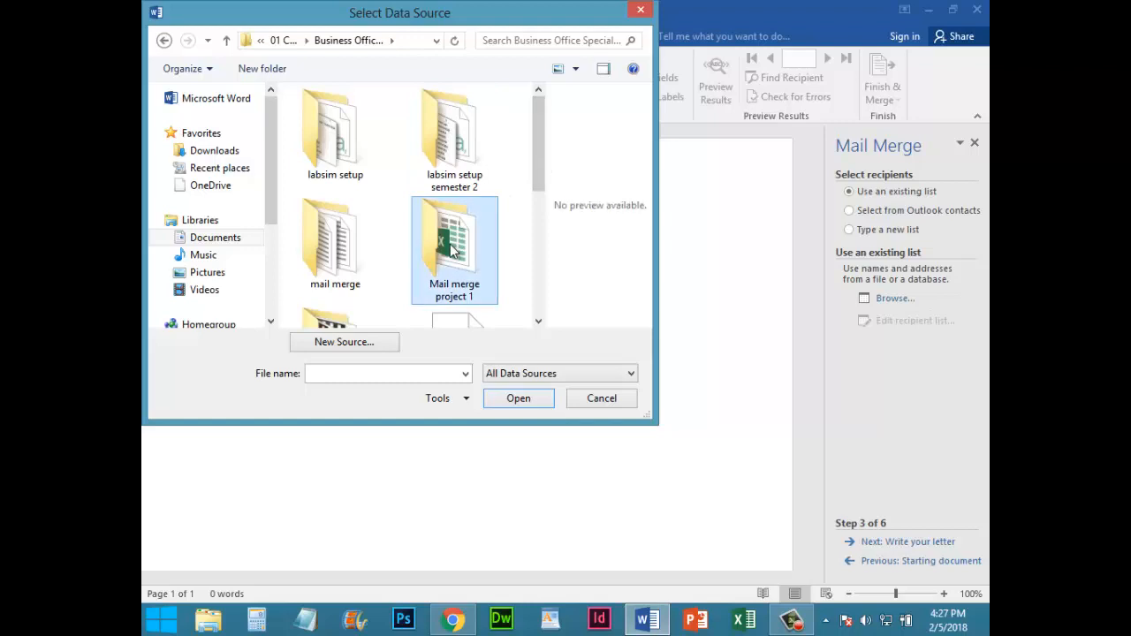
double_click(354, 146)
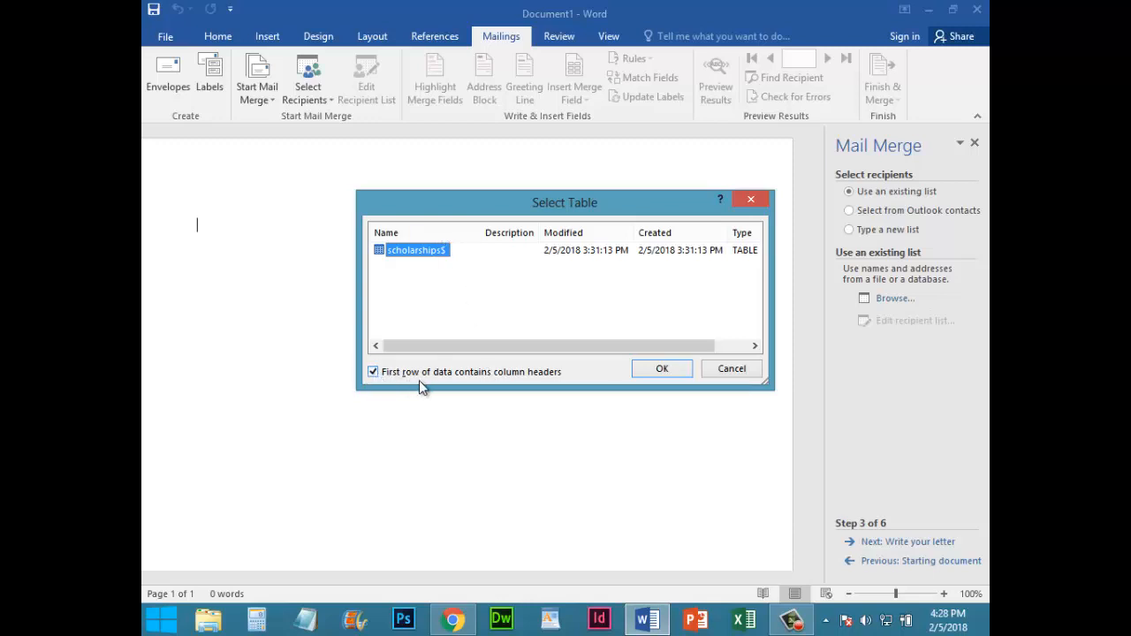
click(677, 369)
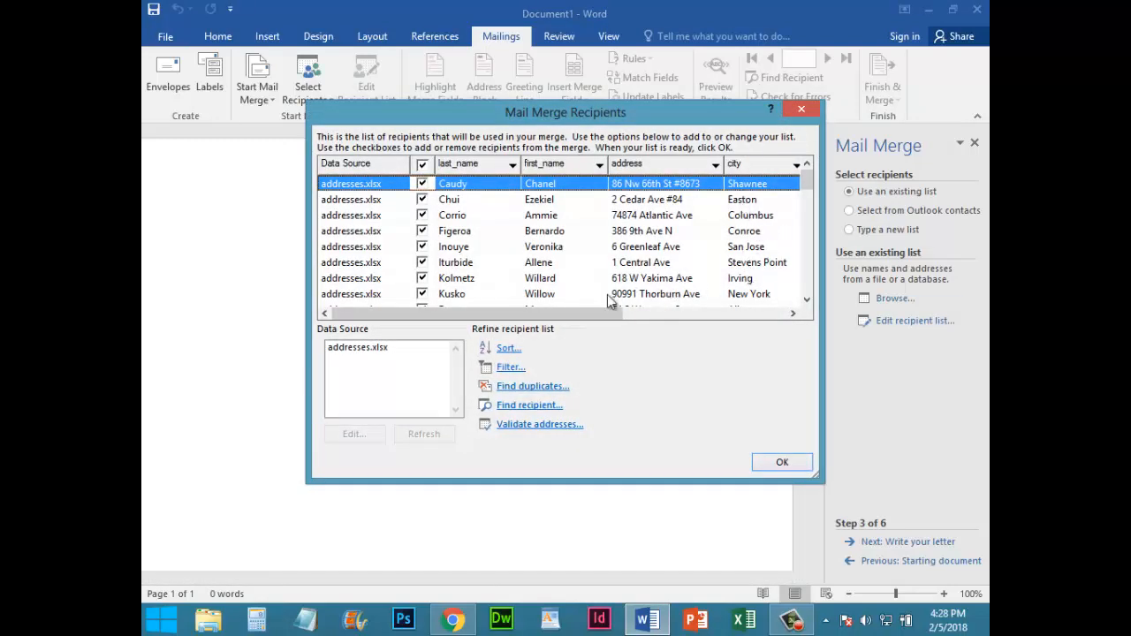
Review the recipient columns, sort the list by zip in ascending order, and accept it
drag(566, 315, 761, 314)
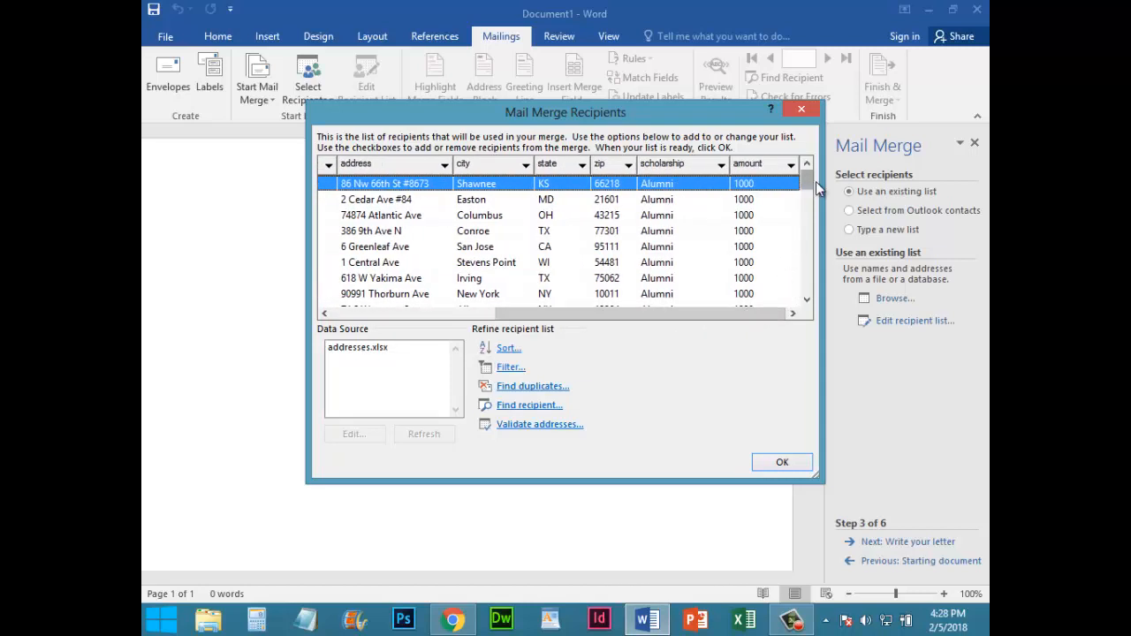
drag(809, 186, 810, 237)
drag(724, 319, 679, 324)
drag(806, 228, 806, 157)
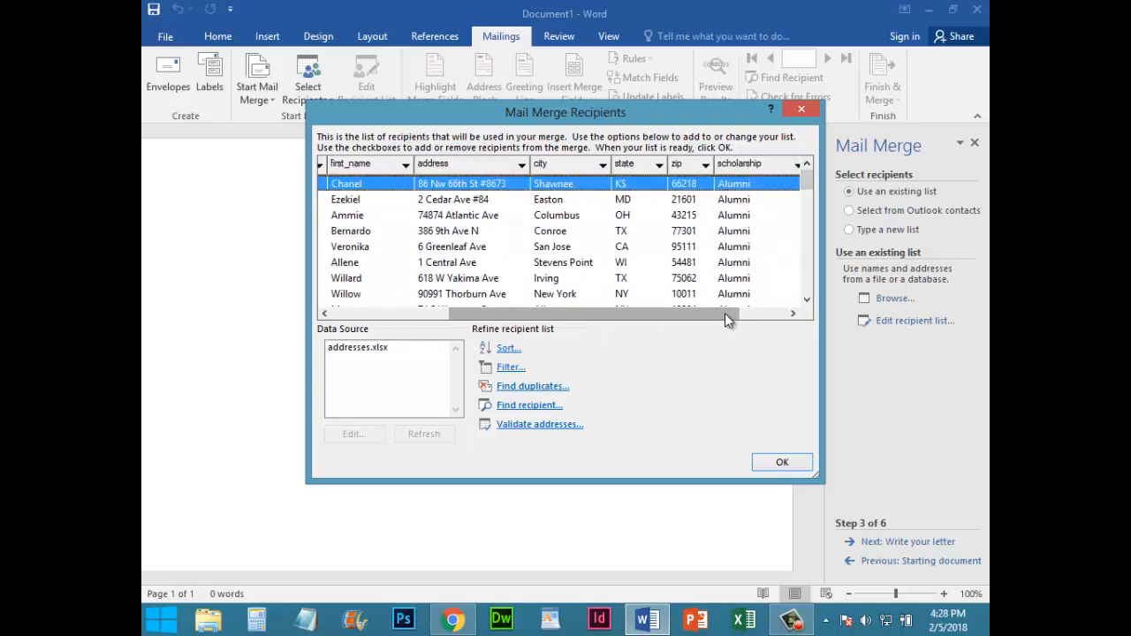
drag(725, 312, 771, 317)
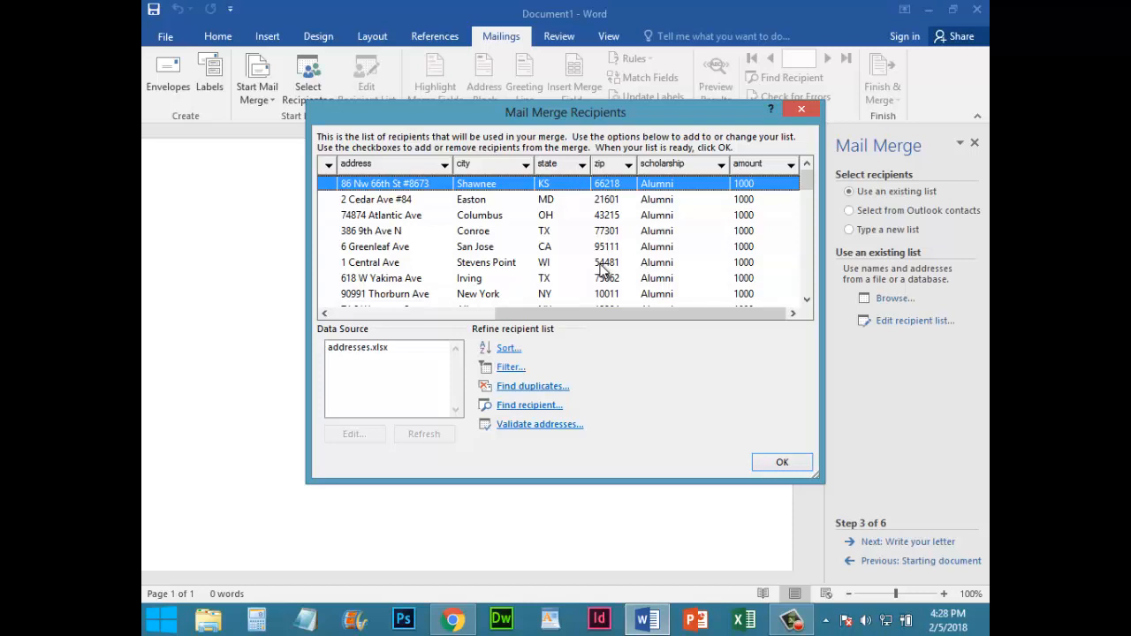
click(628, 167)
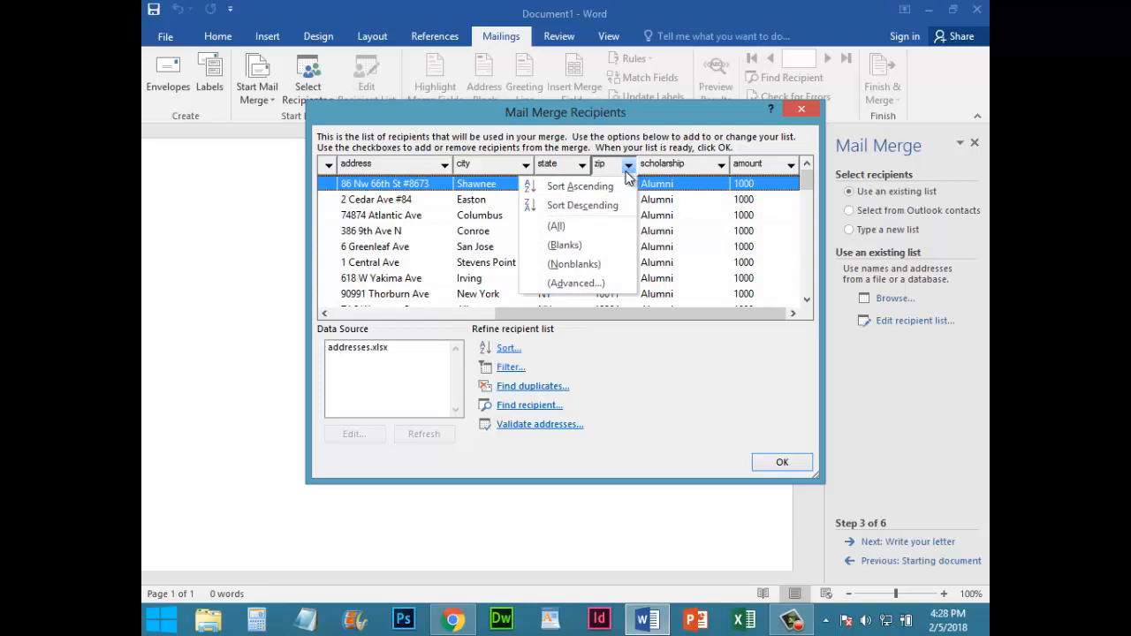
click(608, 187)
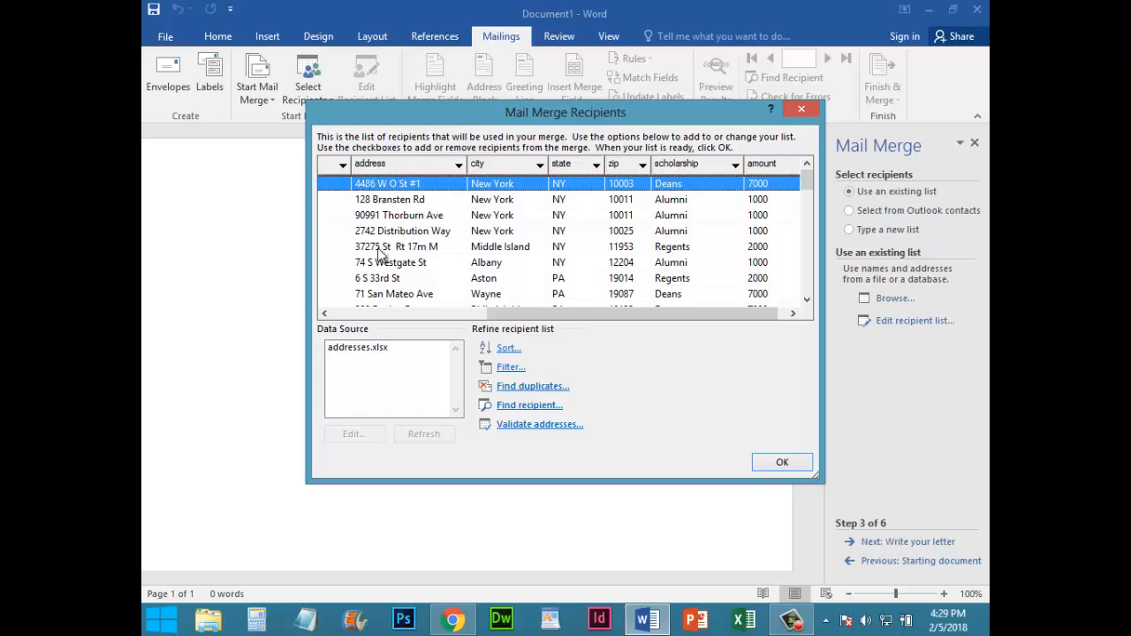
click(777, 460)
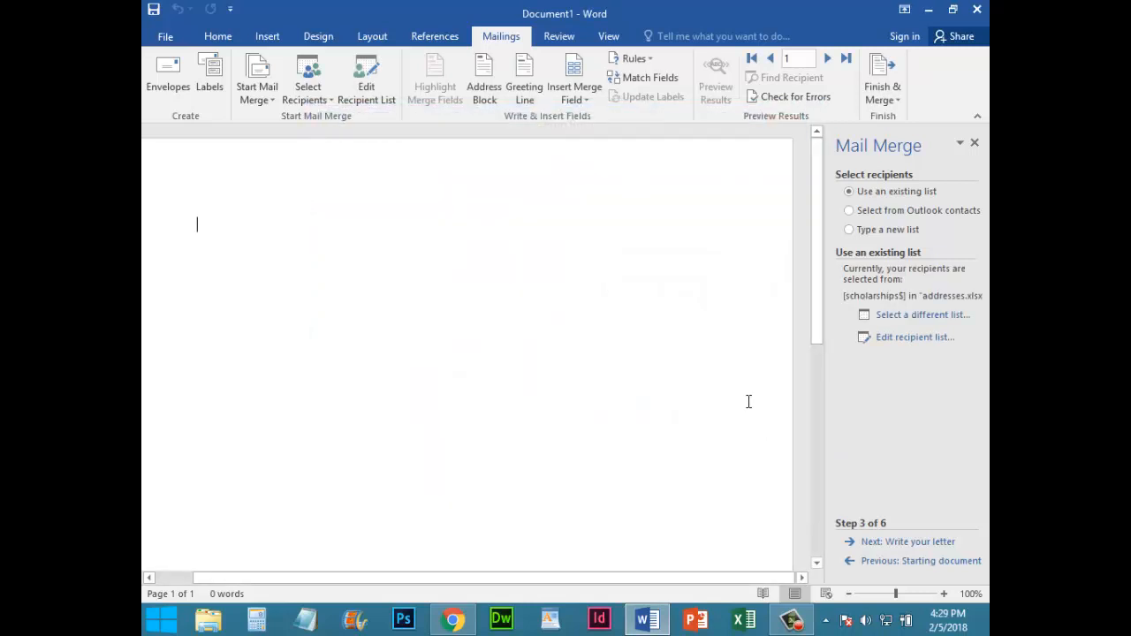
Advance the wizard to writing the letter and enter the date February 5, 2018 at the start of the page
click(896, 543)
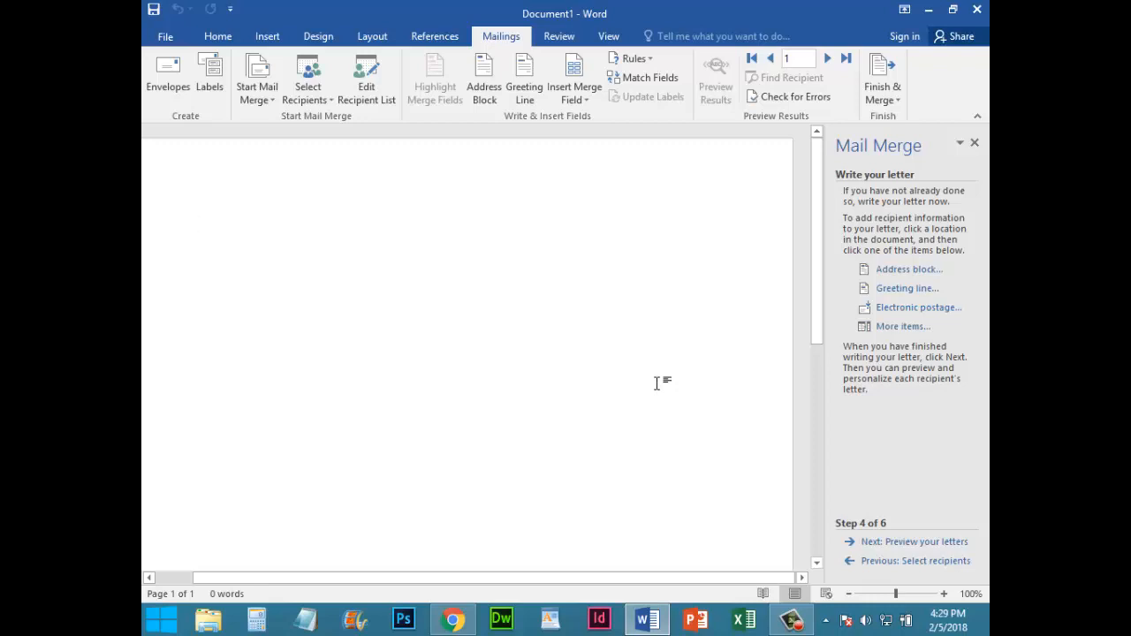
text(Febru)
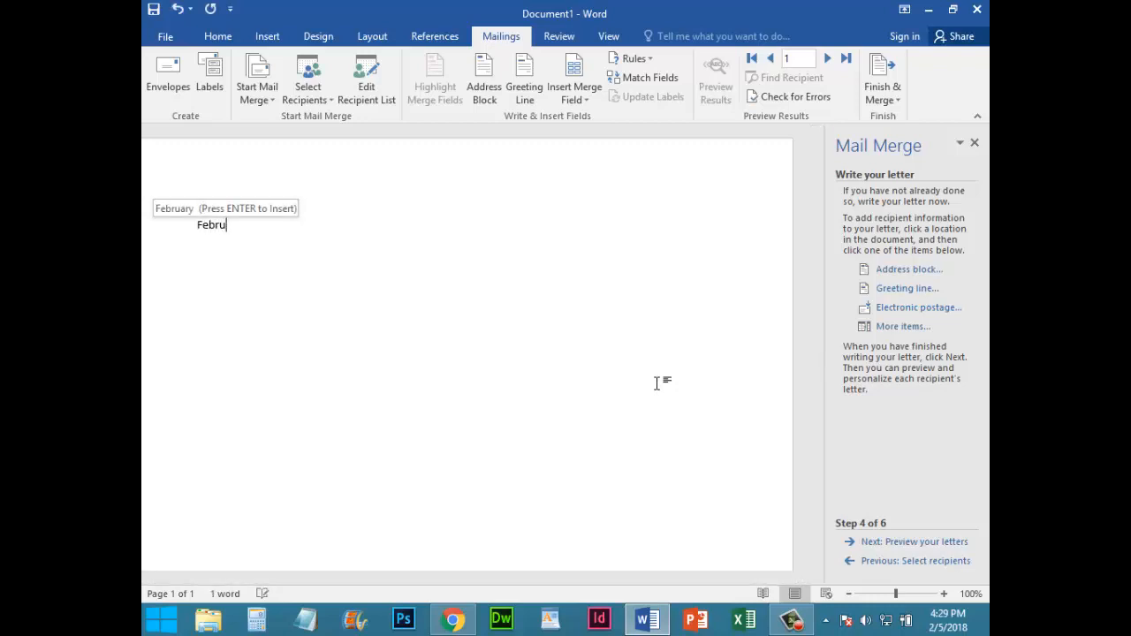
text(ary 5, 2018)
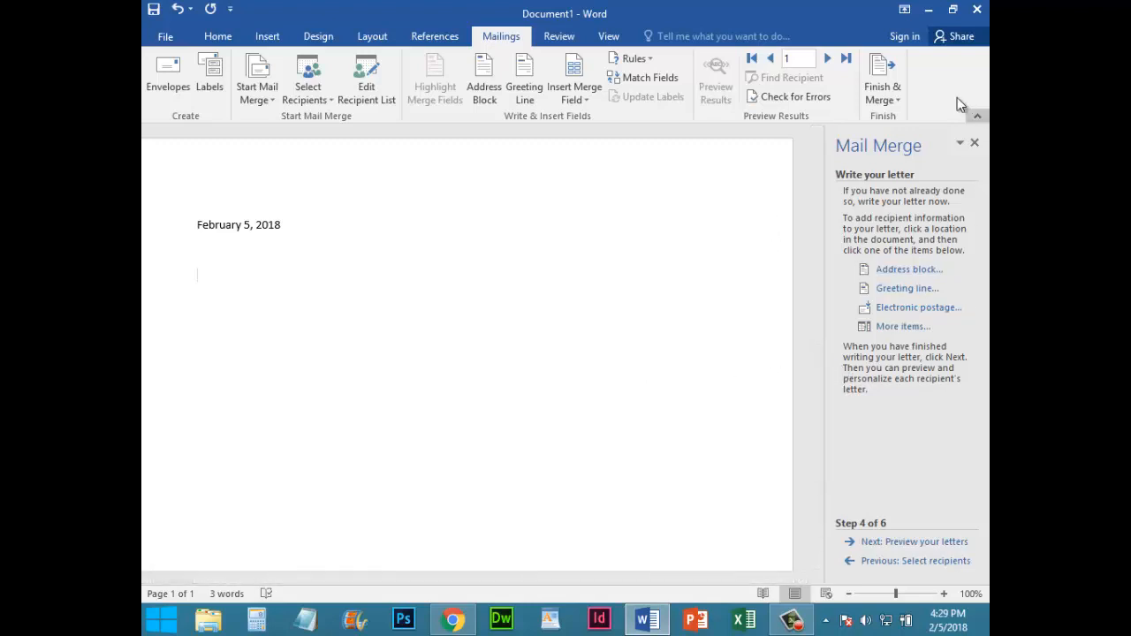
Insert an address block below the date with its default format, after previewing the recipients through record 9
click(895, 270)
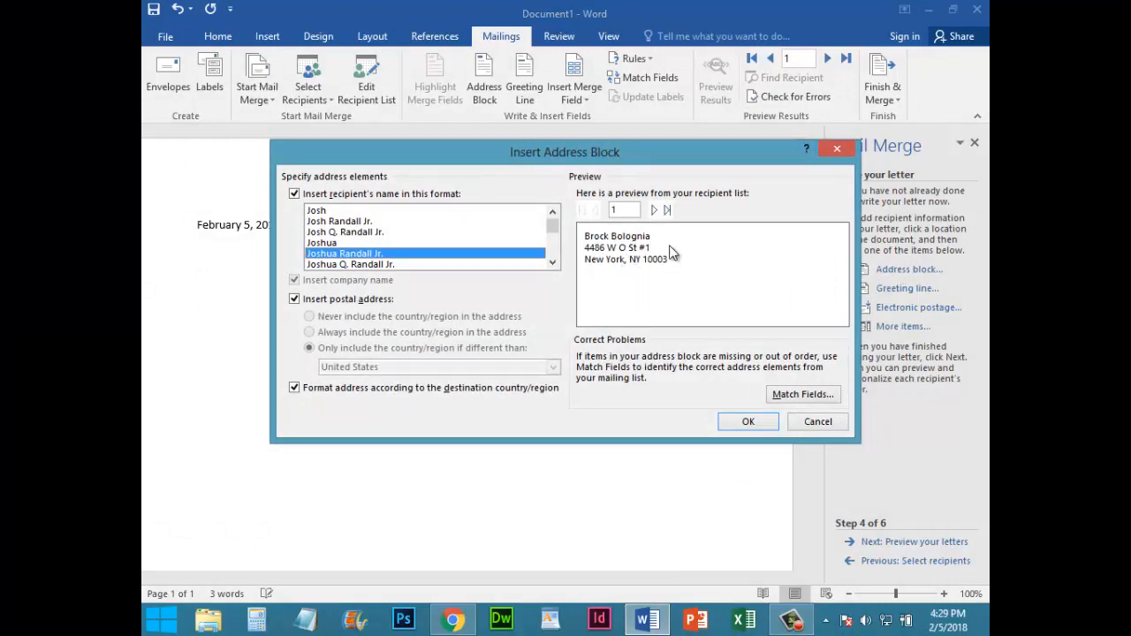
click(655, 210)
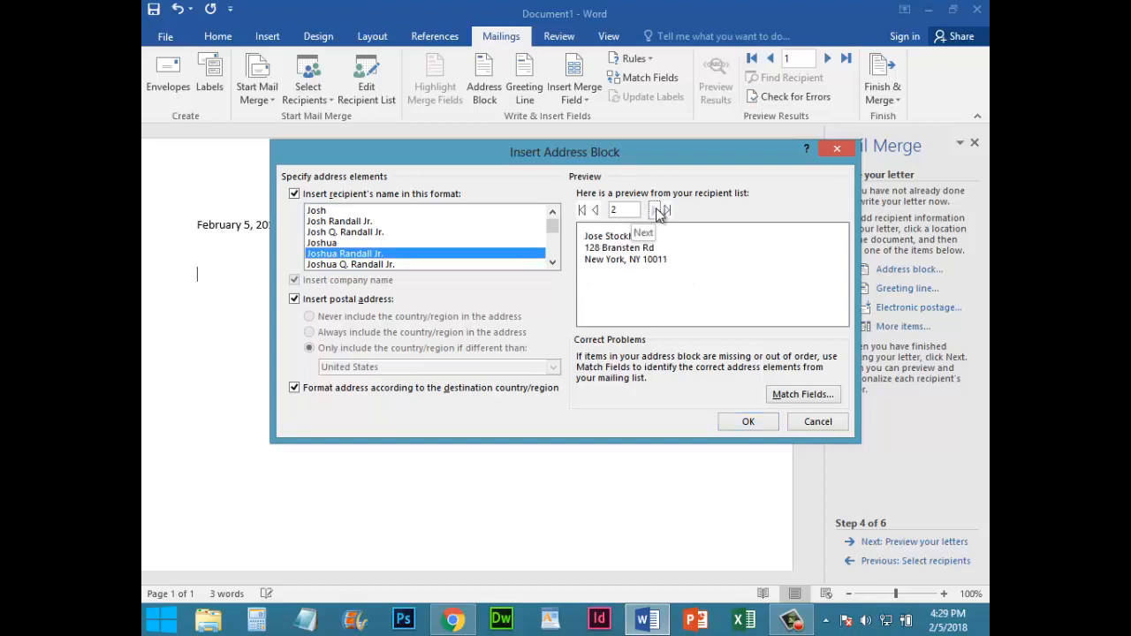
click(655, 211)
click(655, 210)
click(655, 210)
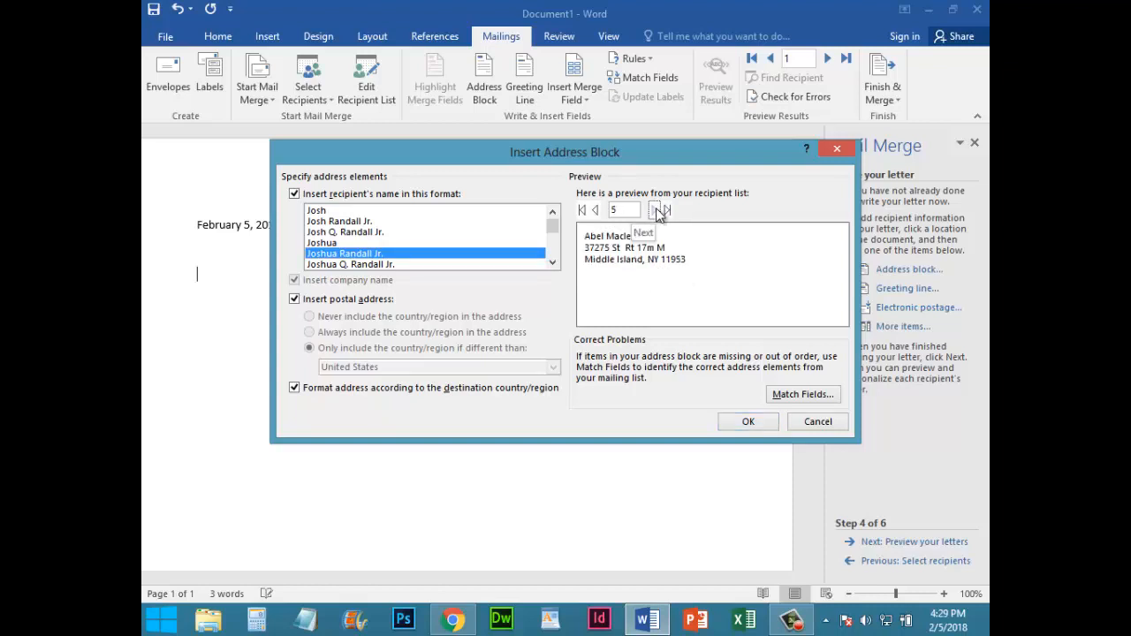
click(657, 213)
click(657, 213)
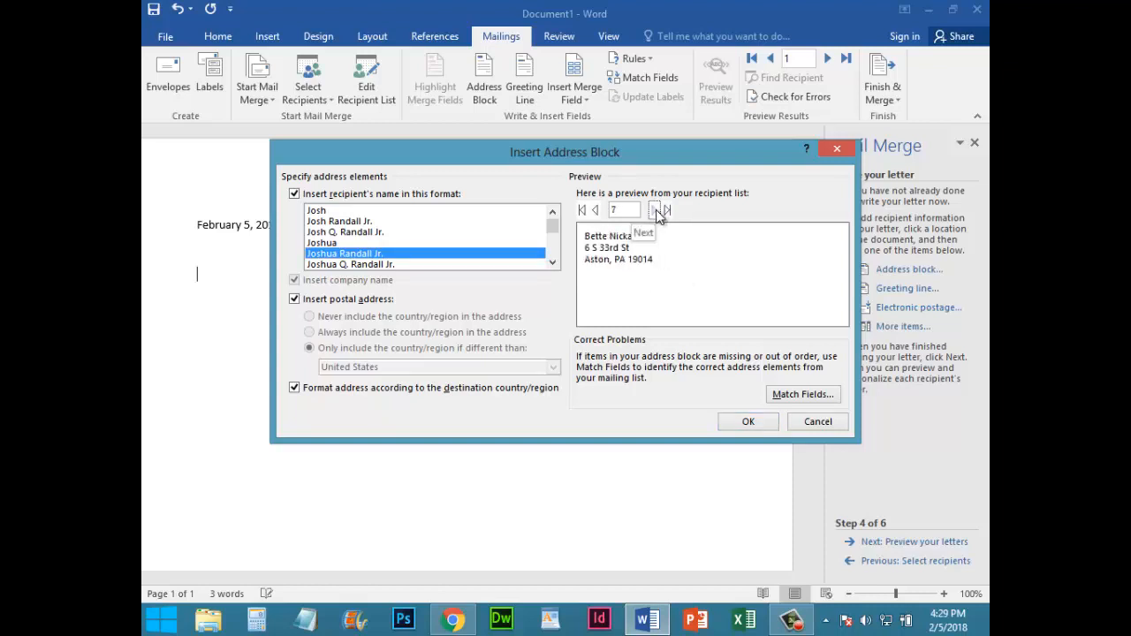
click(656, 209)
click(656, 210)
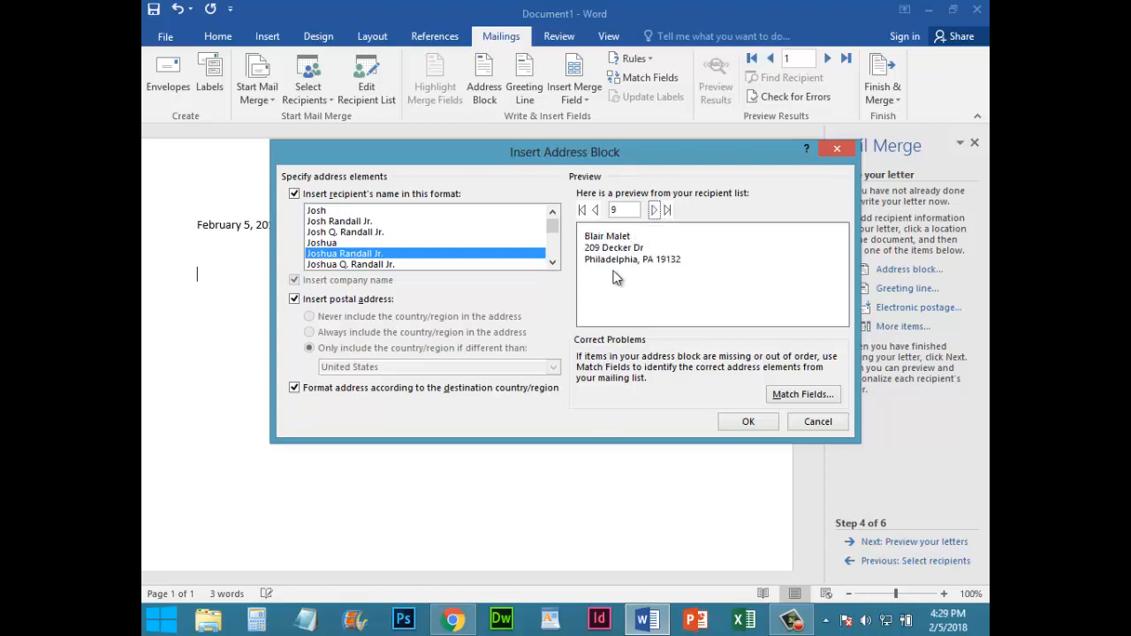
click(743, 423)
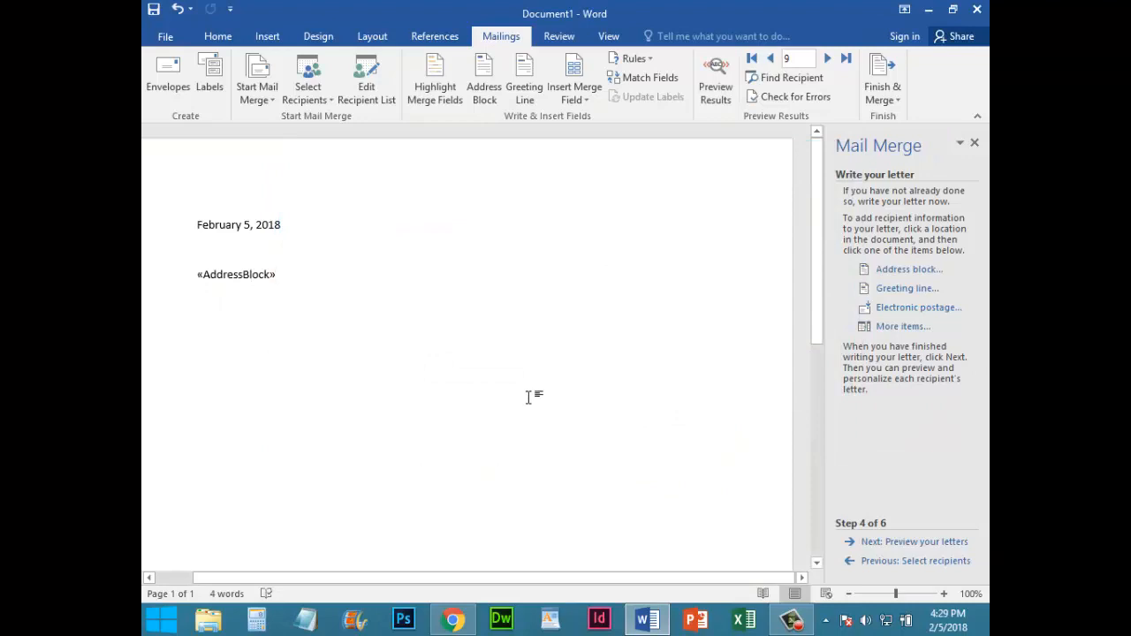
Add a greeting line below the address block reading "Dear", followed by the first_name merge field and a colon
key(Return)
text(Dear)
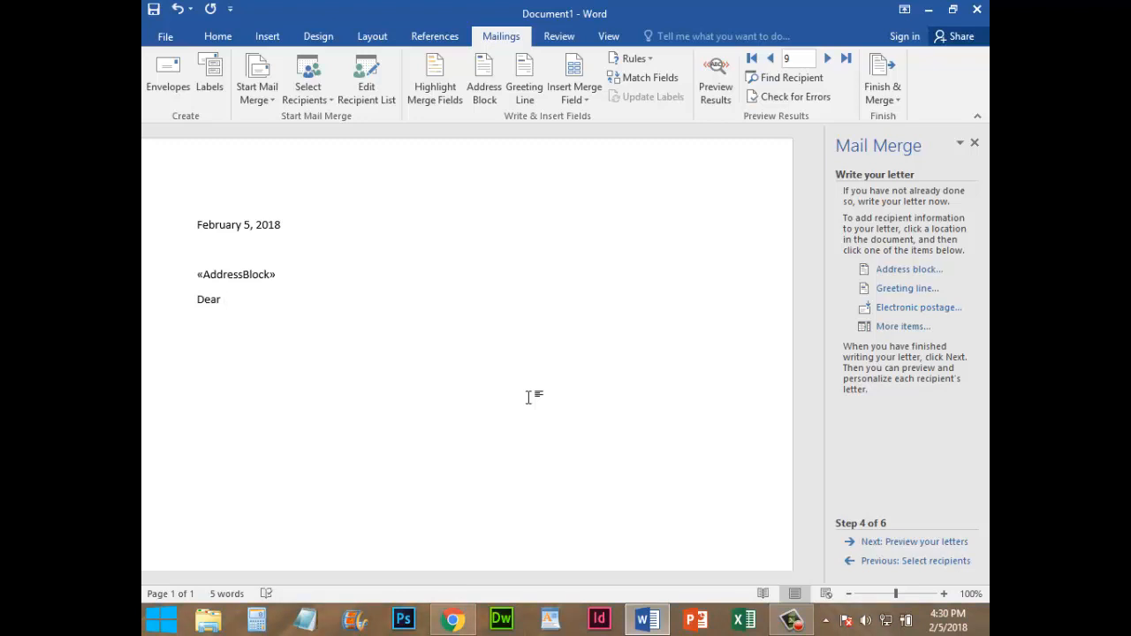
click(893, 331)
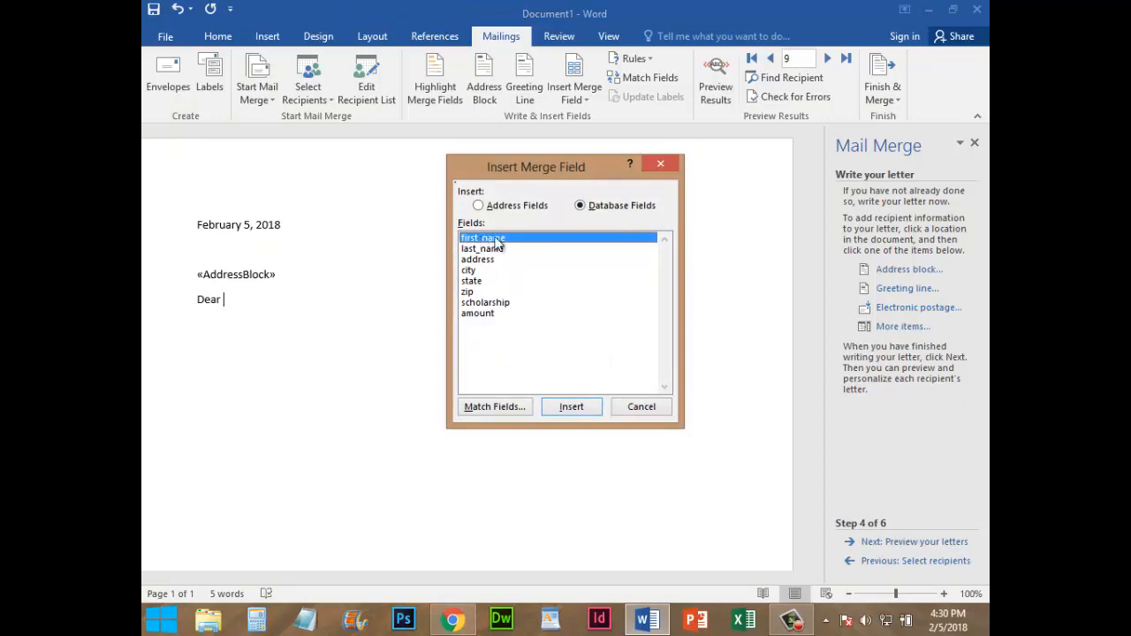
click(571, 406)
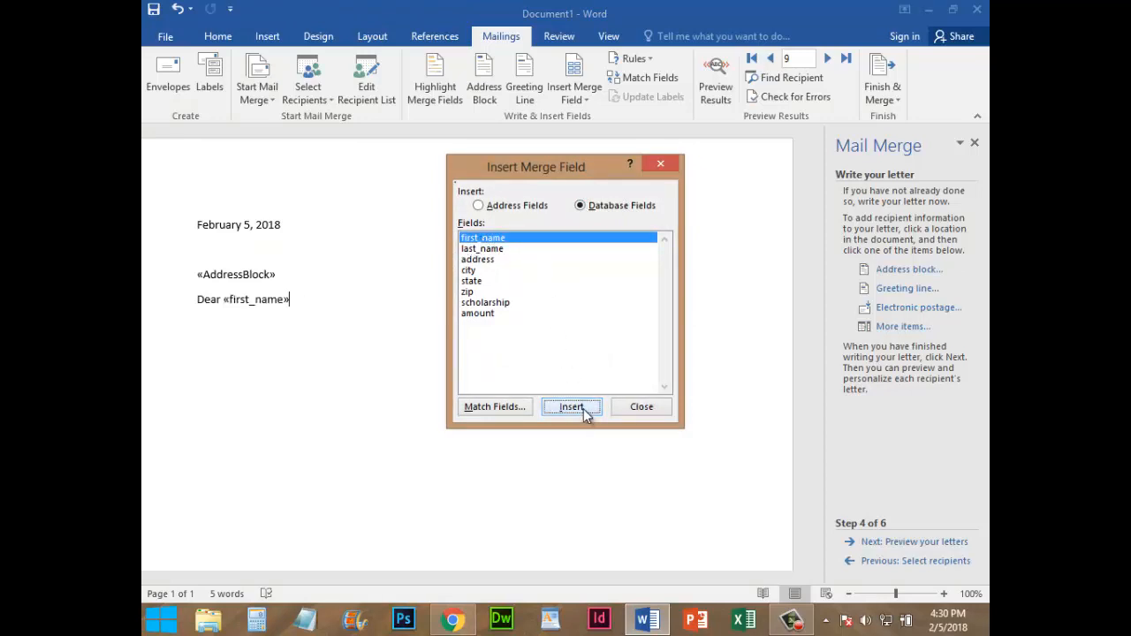
click(641, 411)
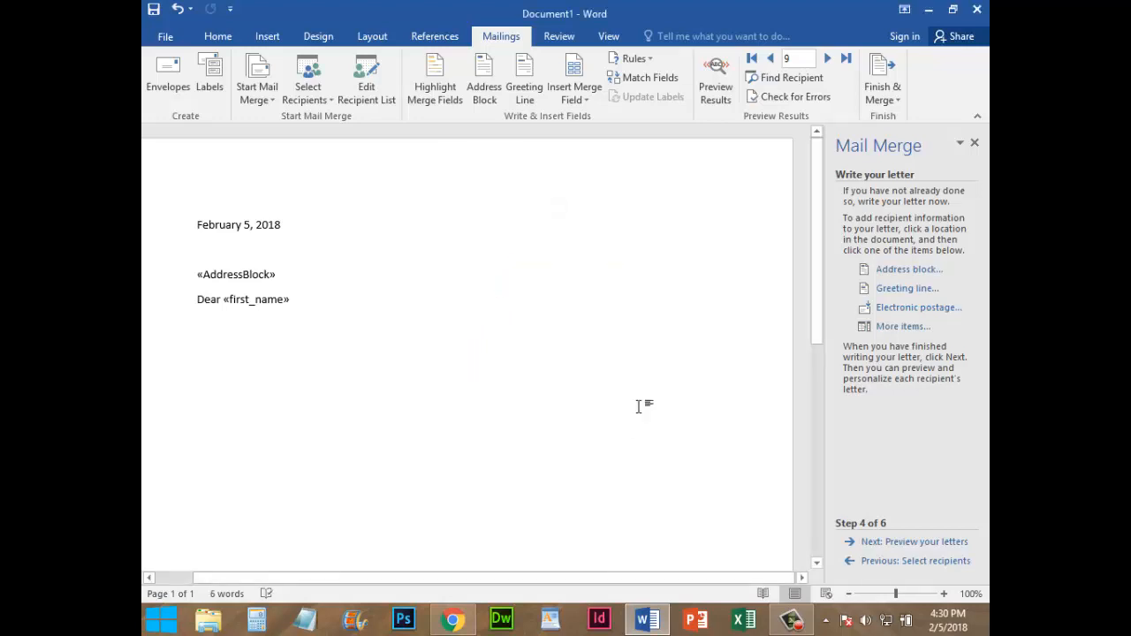
text(: )
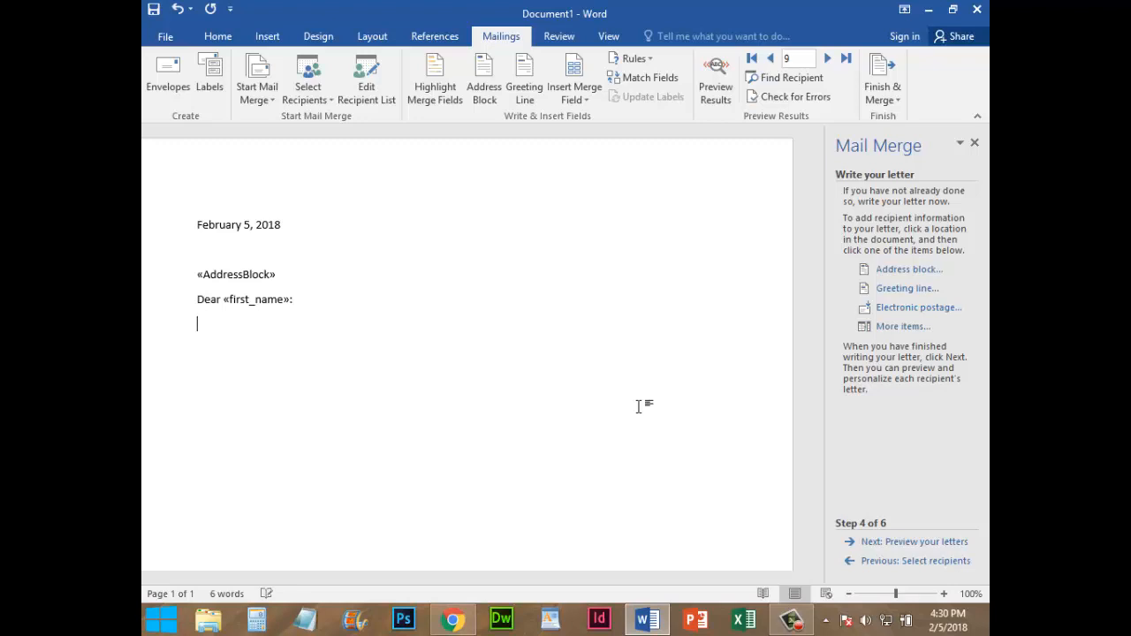
text(Congratulations! You )
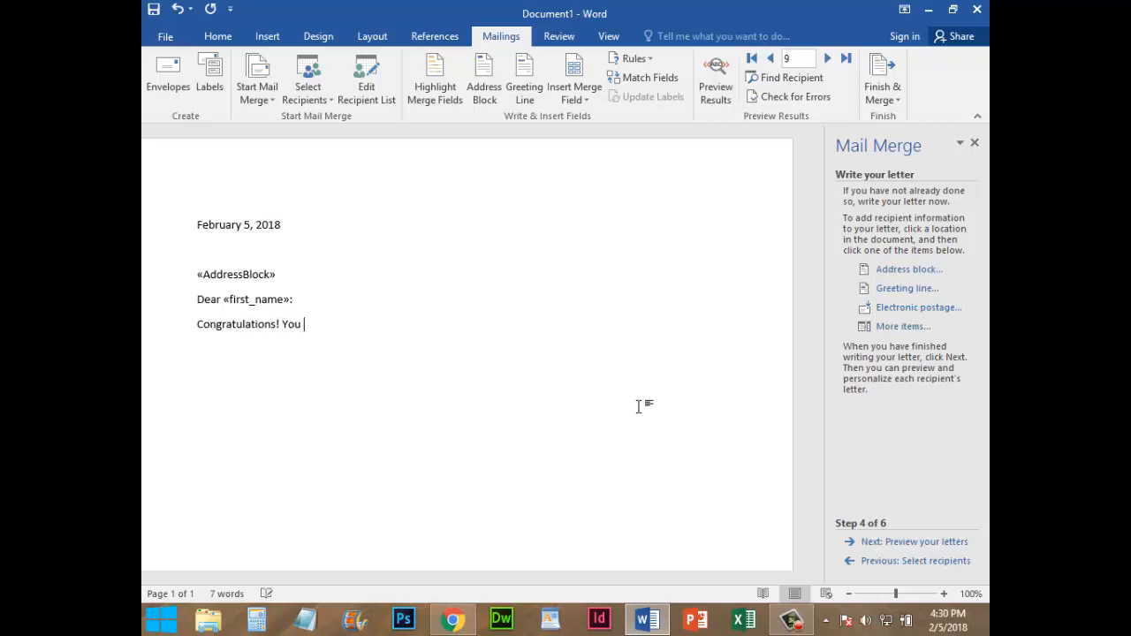
text(have been selected for)
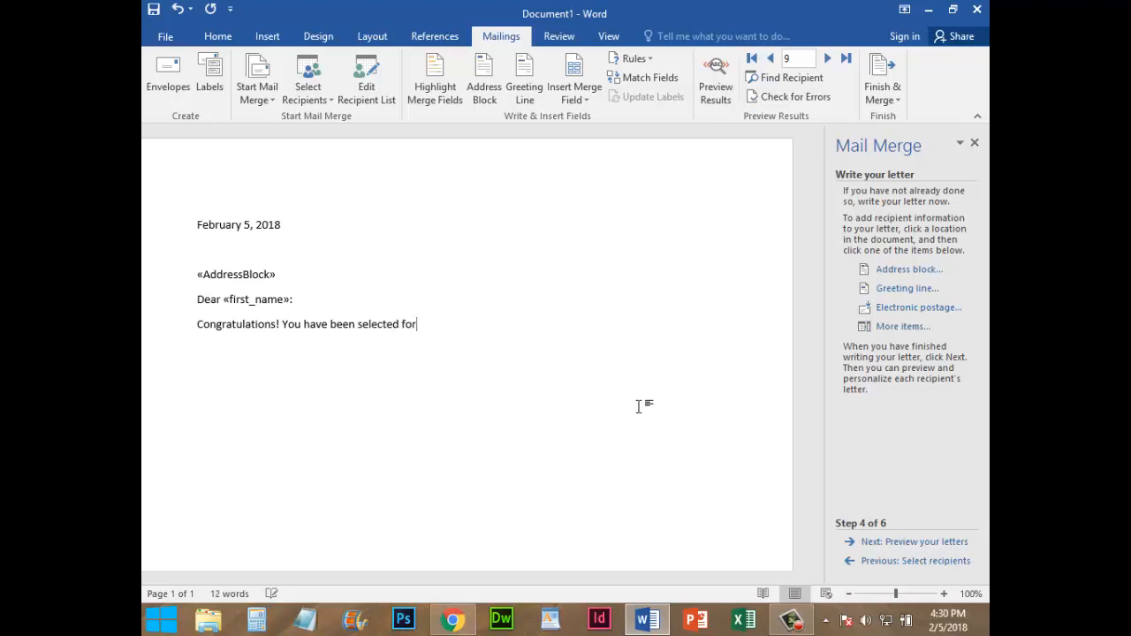
text( the)
Start the body with "Congratulations! You have been selected for the" and insert the scholarship merge field after it
click(910, 327)
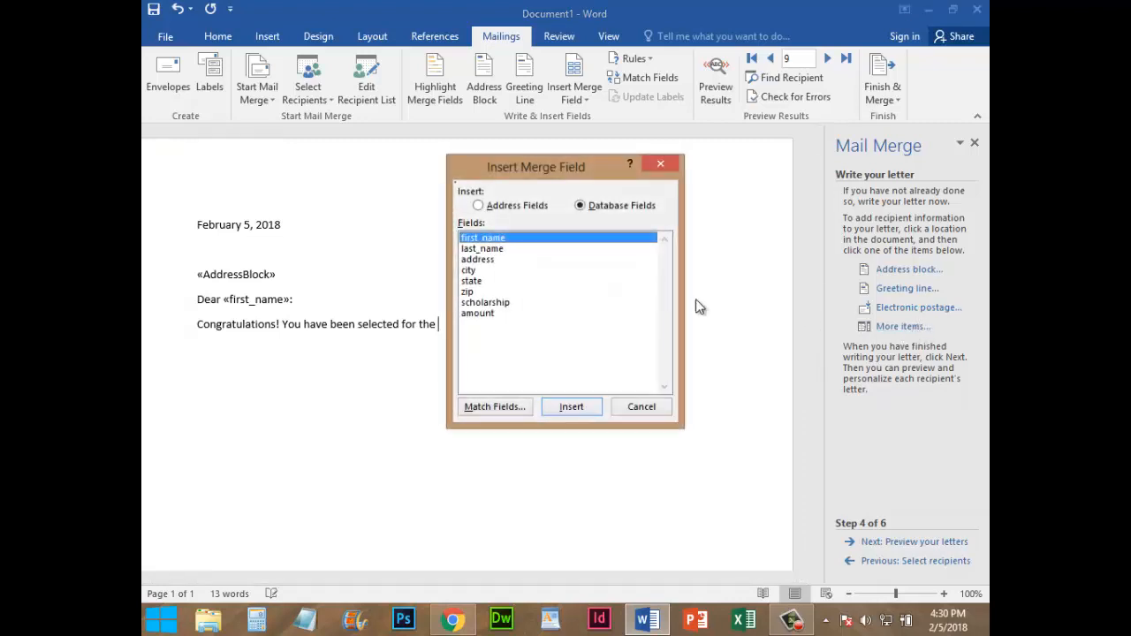
click(485, 301)
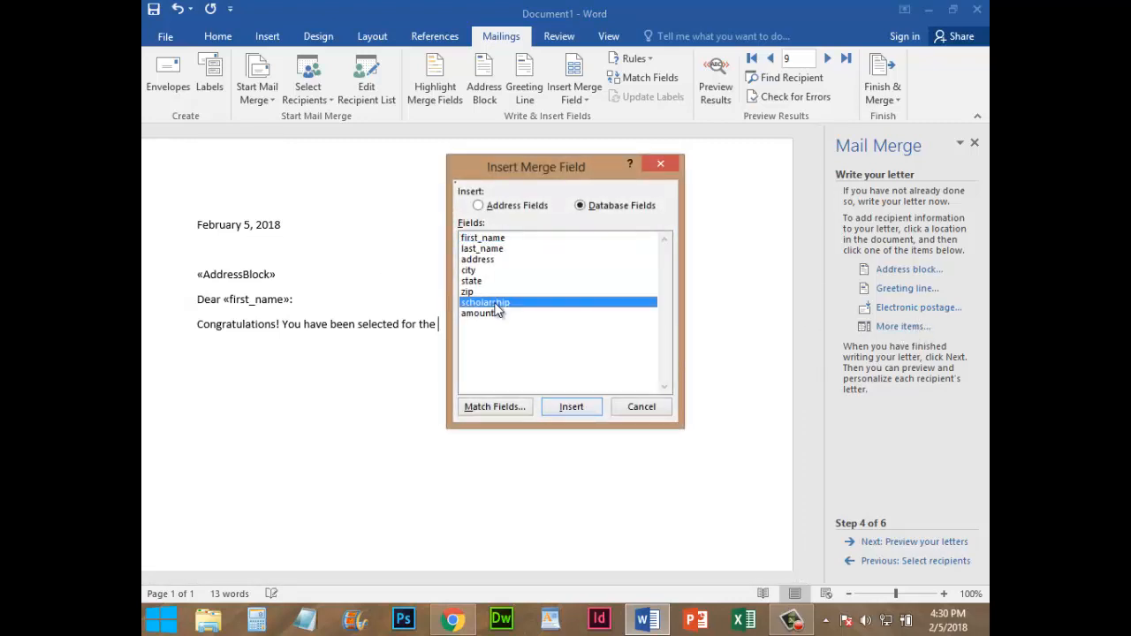
click(566, 409)
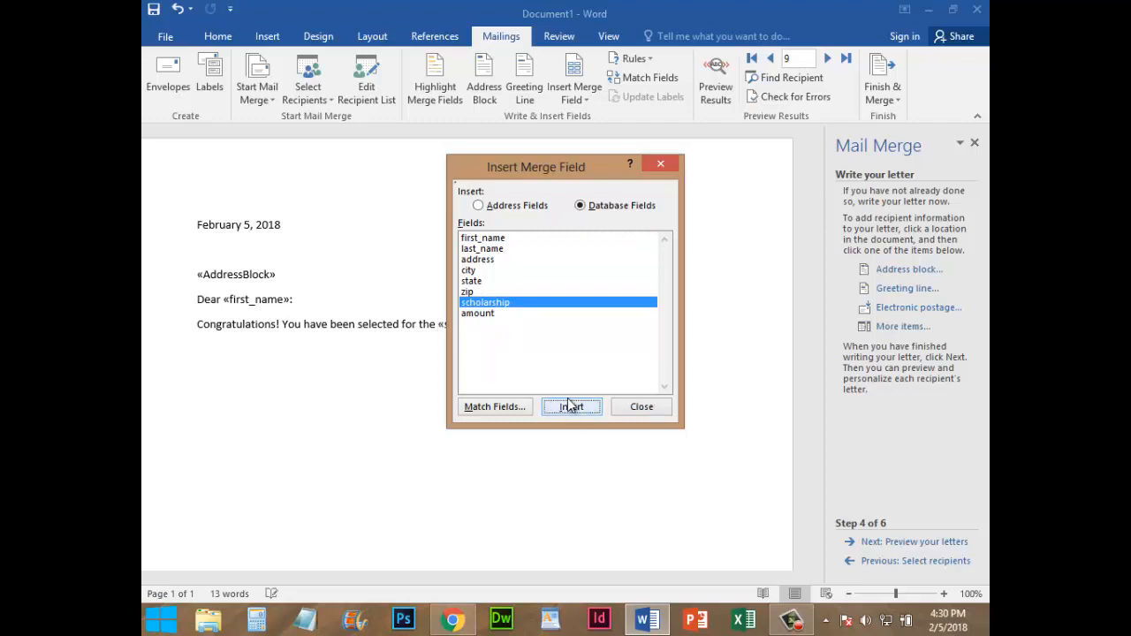
click(642, 407)
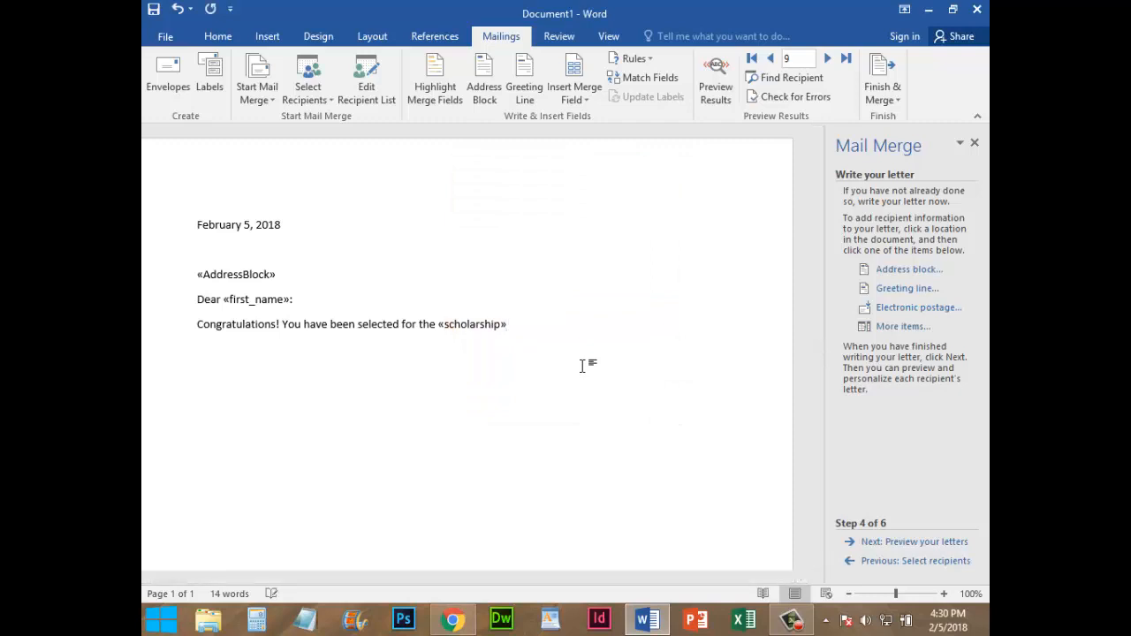
Continue the sentence with "Scholarship in the amount of", insert the amount merge field, and end it with a period
text(Scholarship)
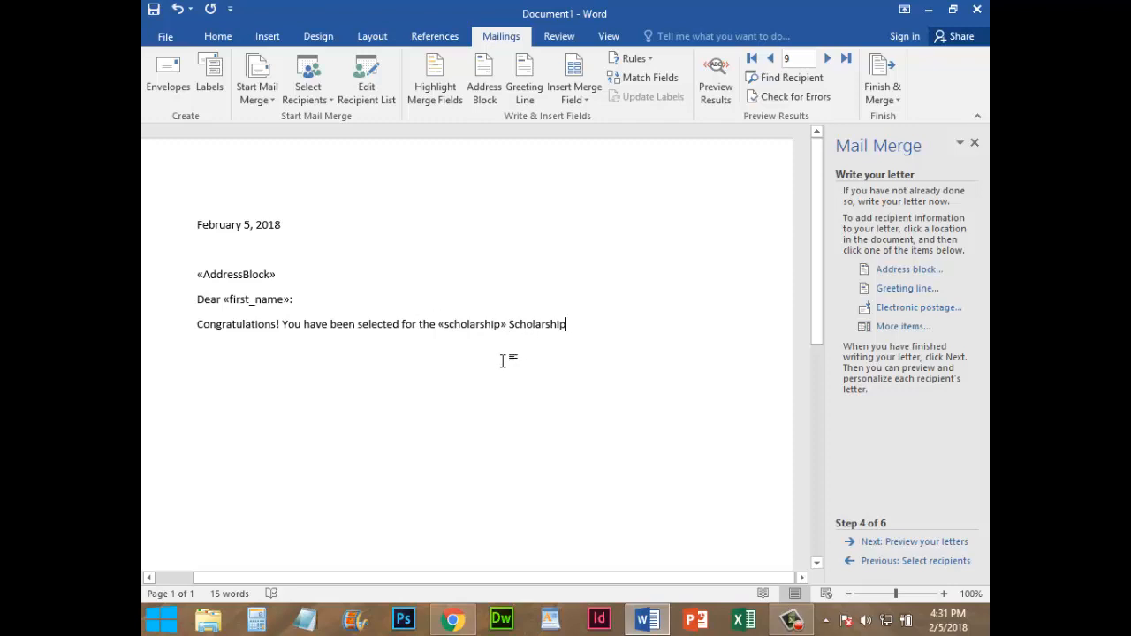
text(in the )
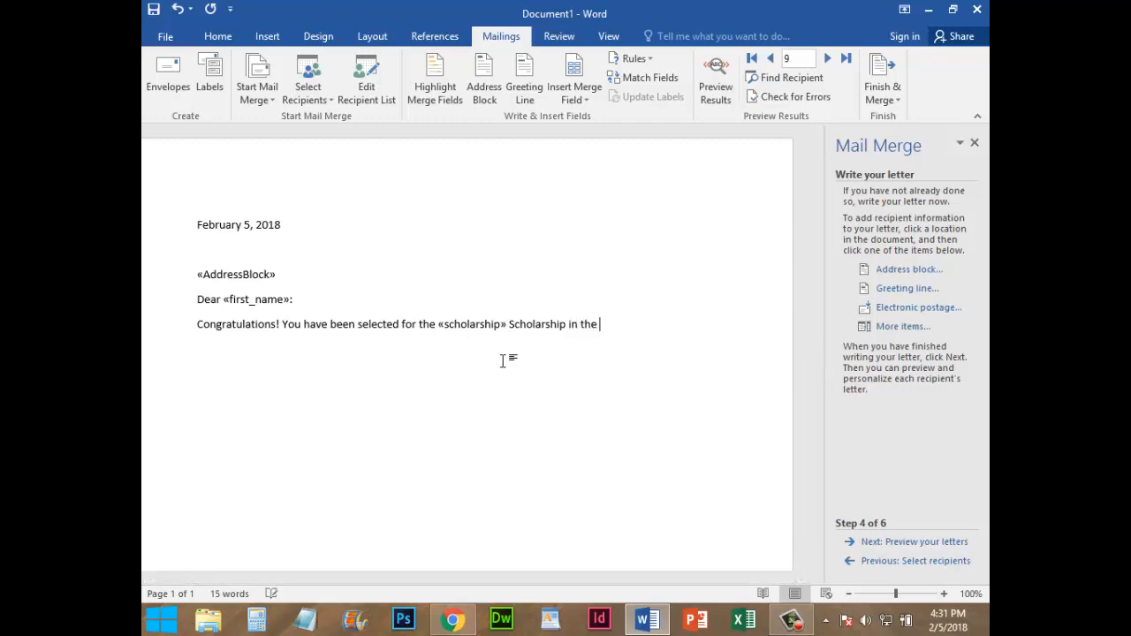
text(amount of)
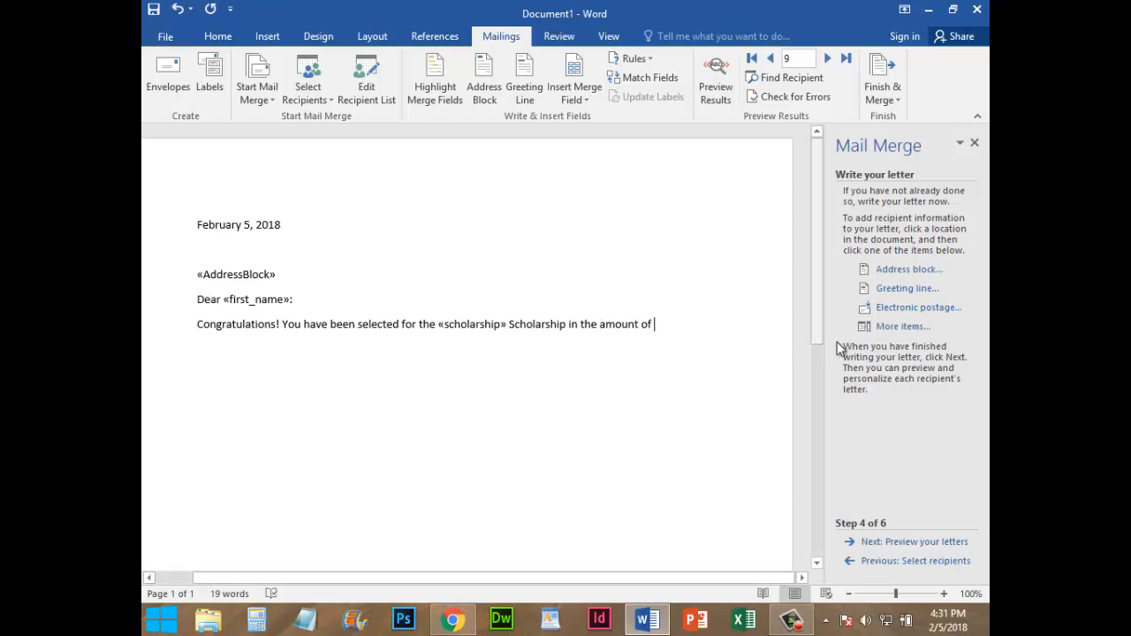
click(901, 327)
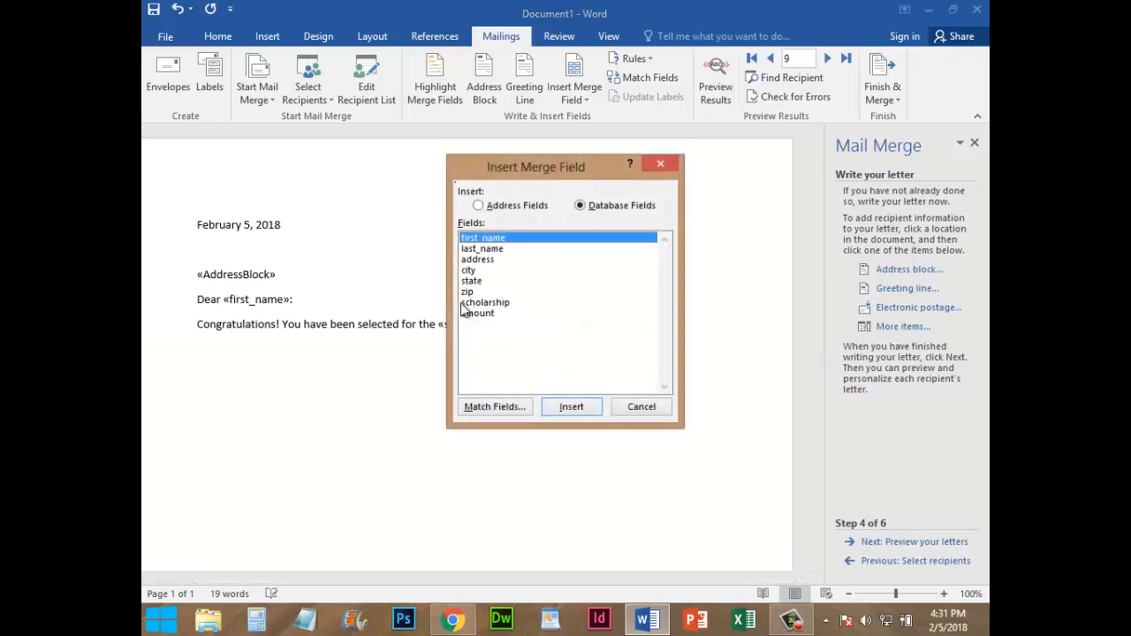
double_click(492, 316)
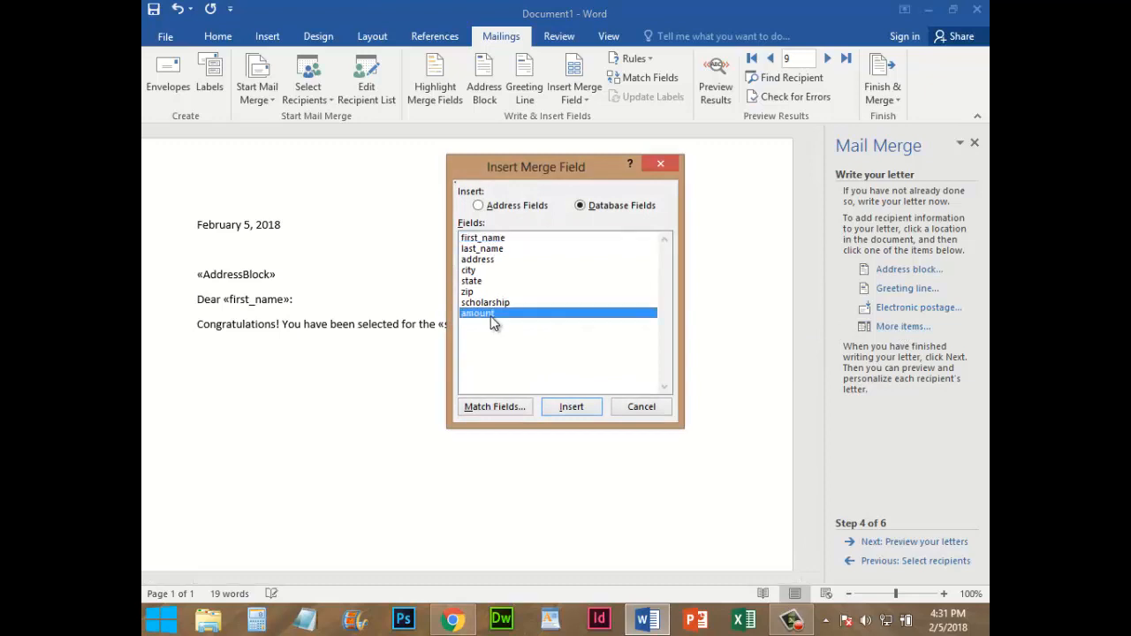
click(570, 411)
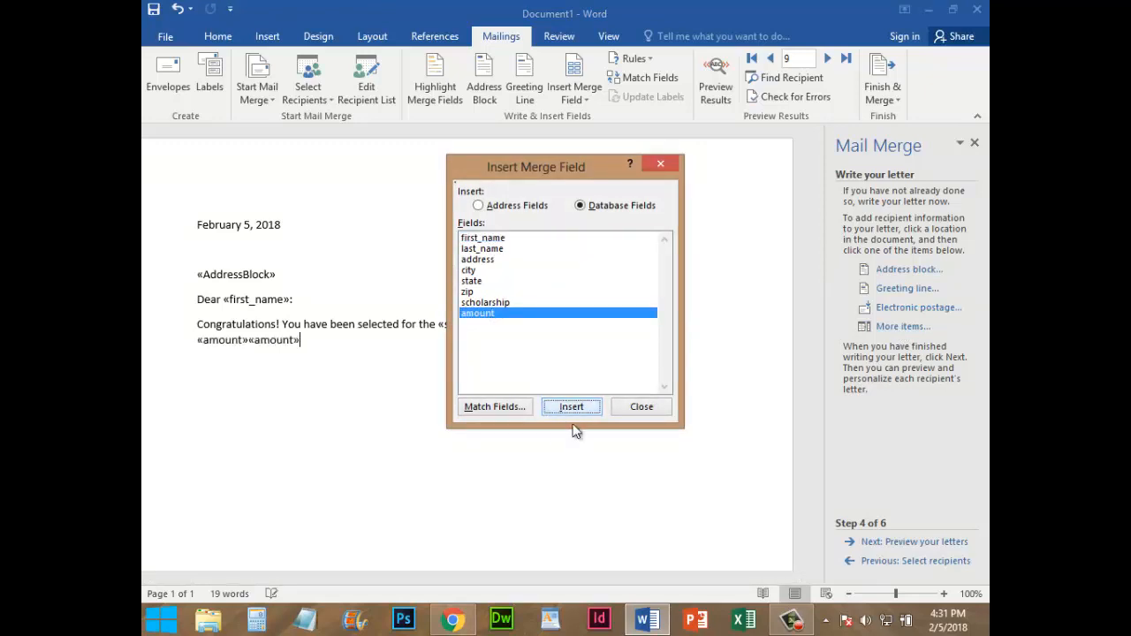
click(643, 407)
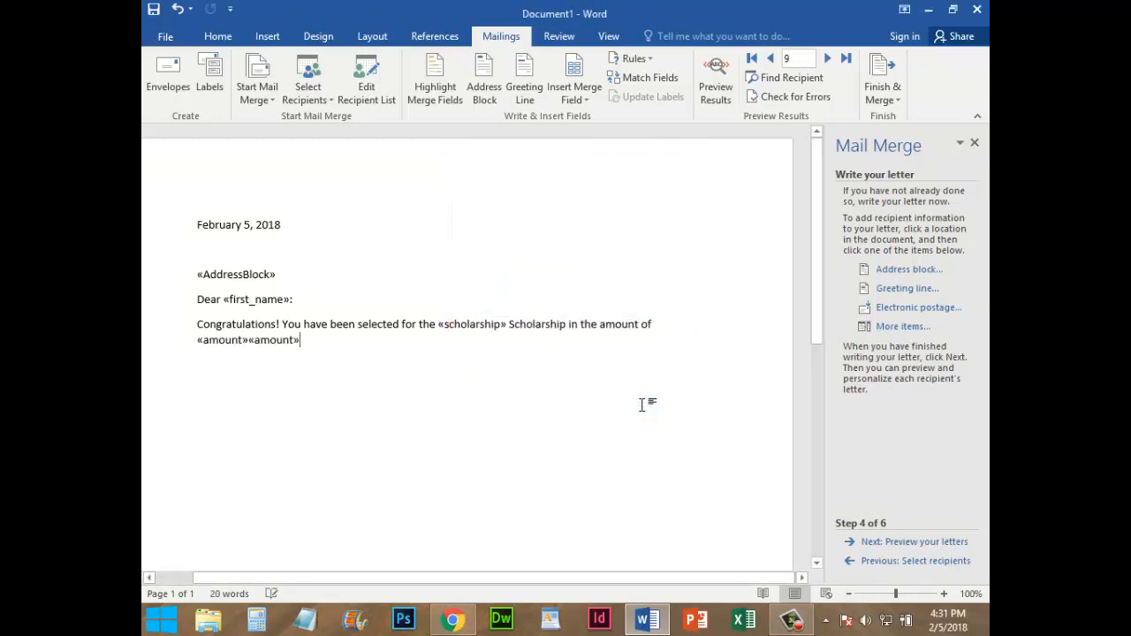
text(.)
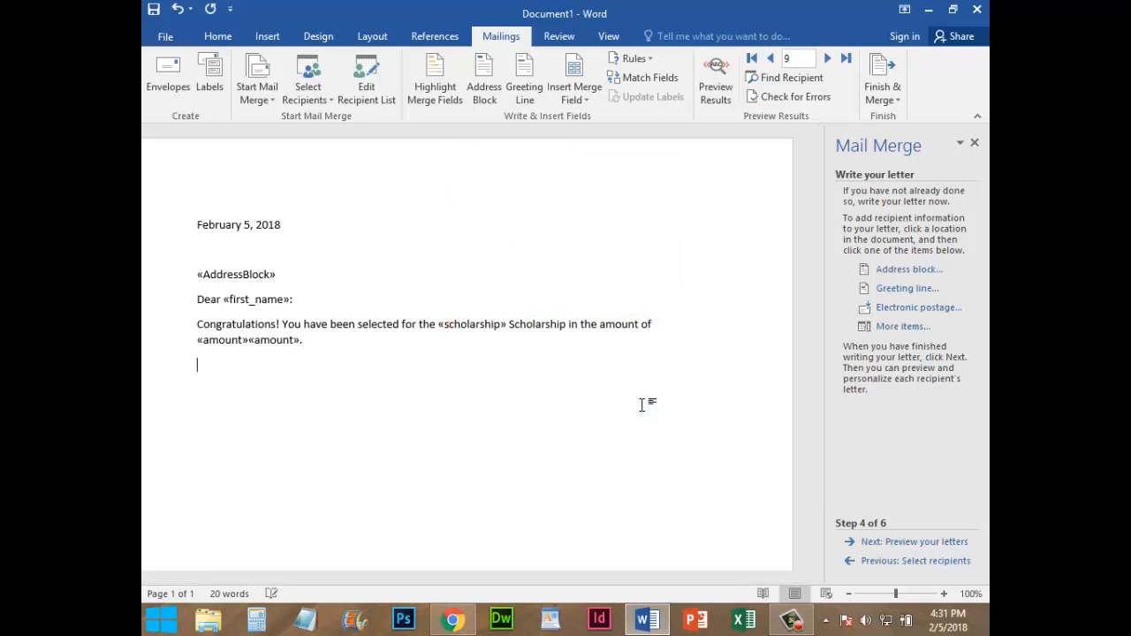
Add a second paragraph reading "Please contact our admissions office by May 30 to accept your scholarship."
key(Return)
text(Please contactou)
key(BackSpace)
key(BackSpace)
text(our admissions of)
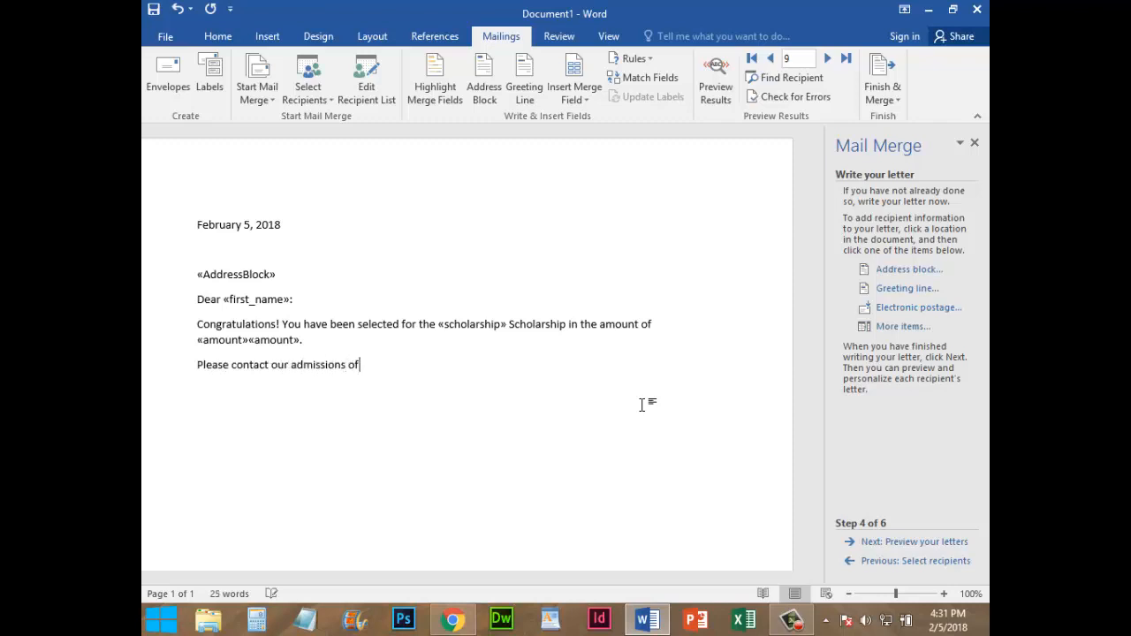
text(fice by May 30 to accept)
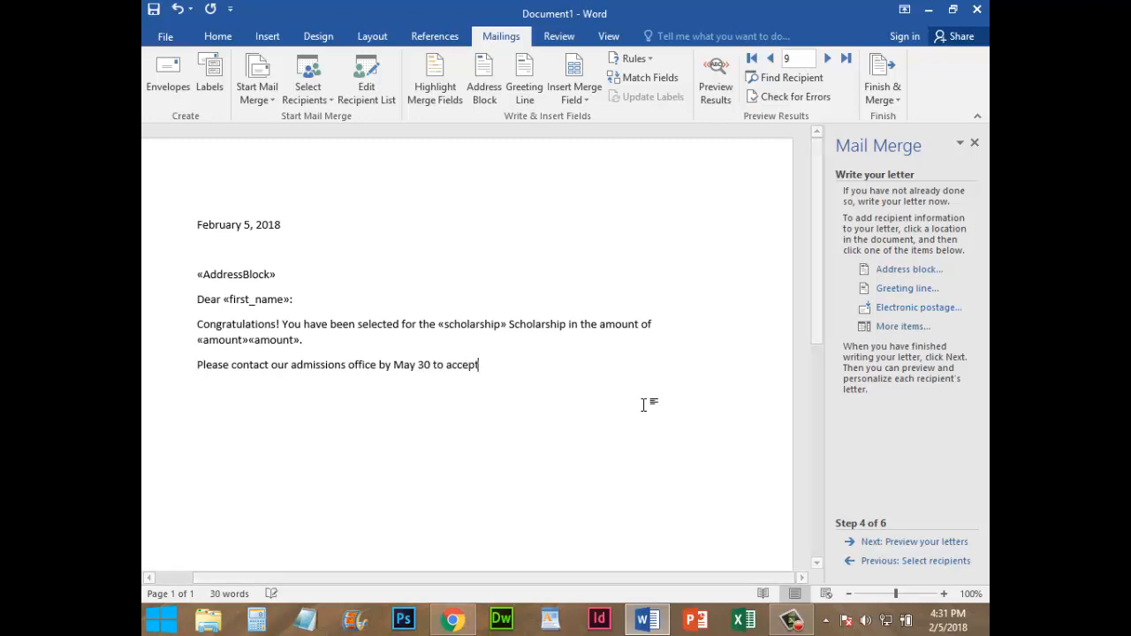
text( your scholarship)
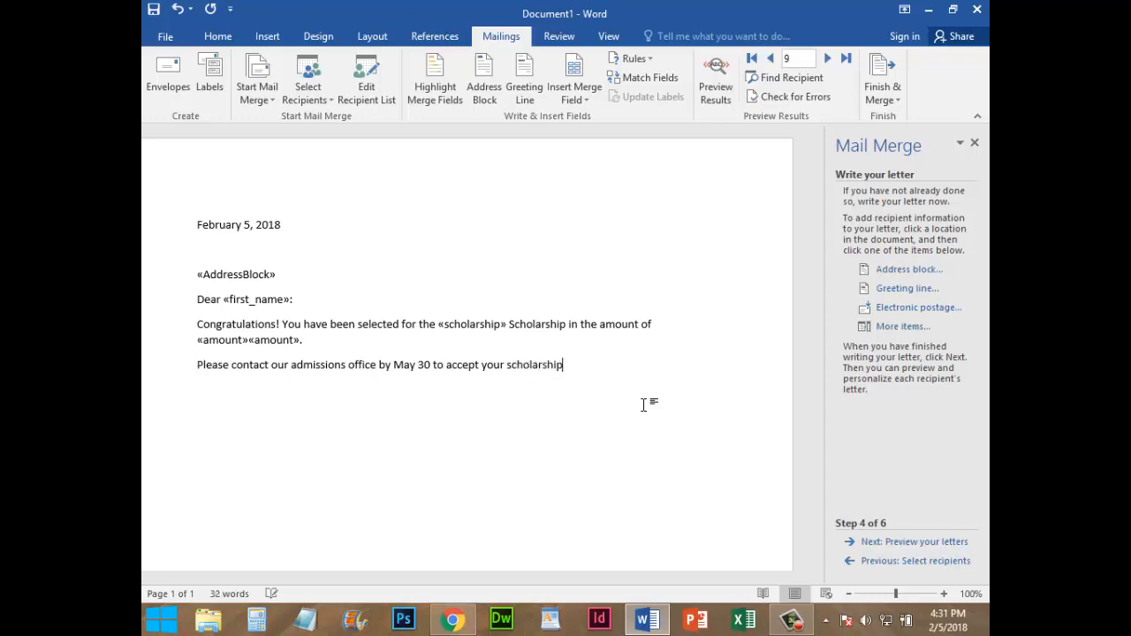
text(Sincerl)
text(ly)
Close the letter with "Sincerely,", the sender's full name, and the title "Dean of Students" on separate lines
key(BackSpace)
key(BackSpace)
key(BackSpace)
key(BackSpace)
key(BackSpace)
key(BackSpace)
key(BackSpace)
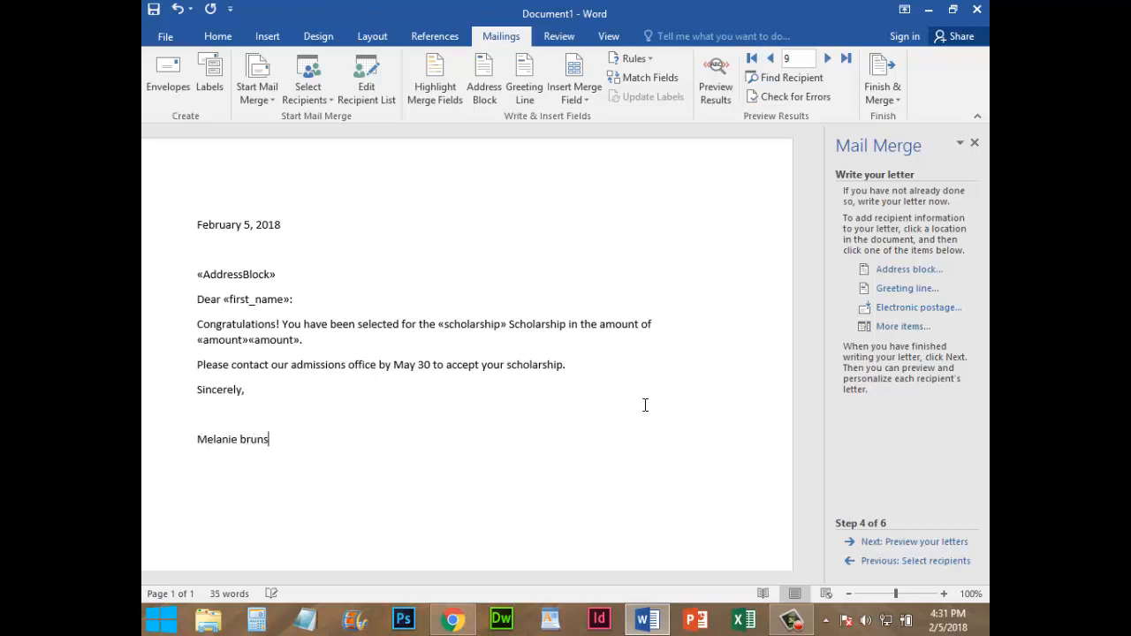
text(Brunson)
key(Return)
text(Dean of stu)
key(BackSpace)
key(BackSpace)
key(BackSpace)
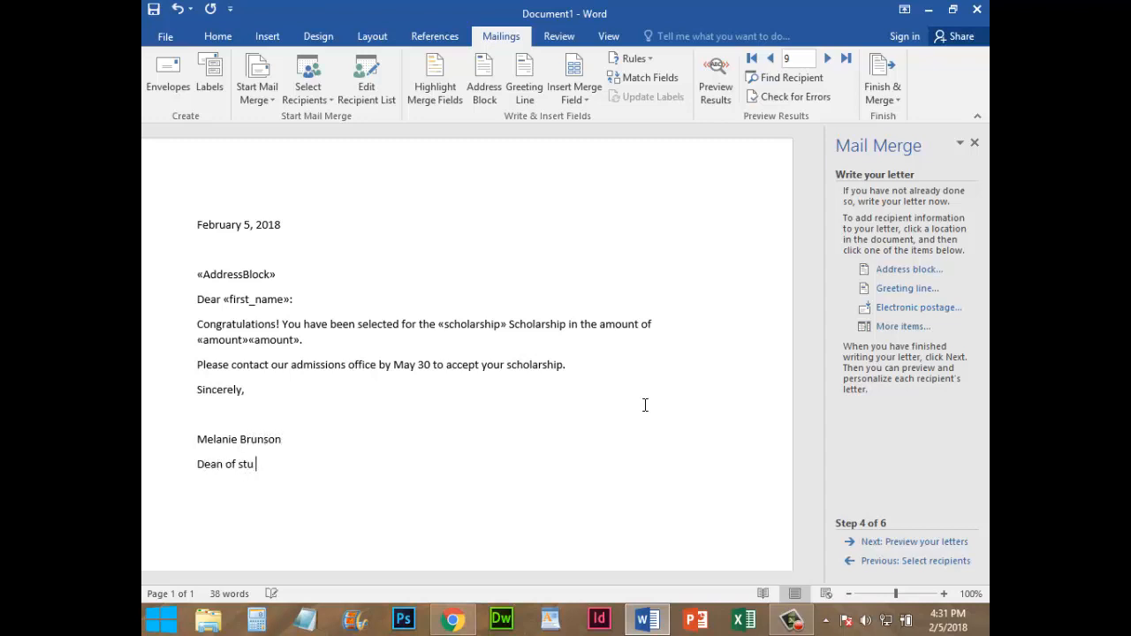
text(Students)
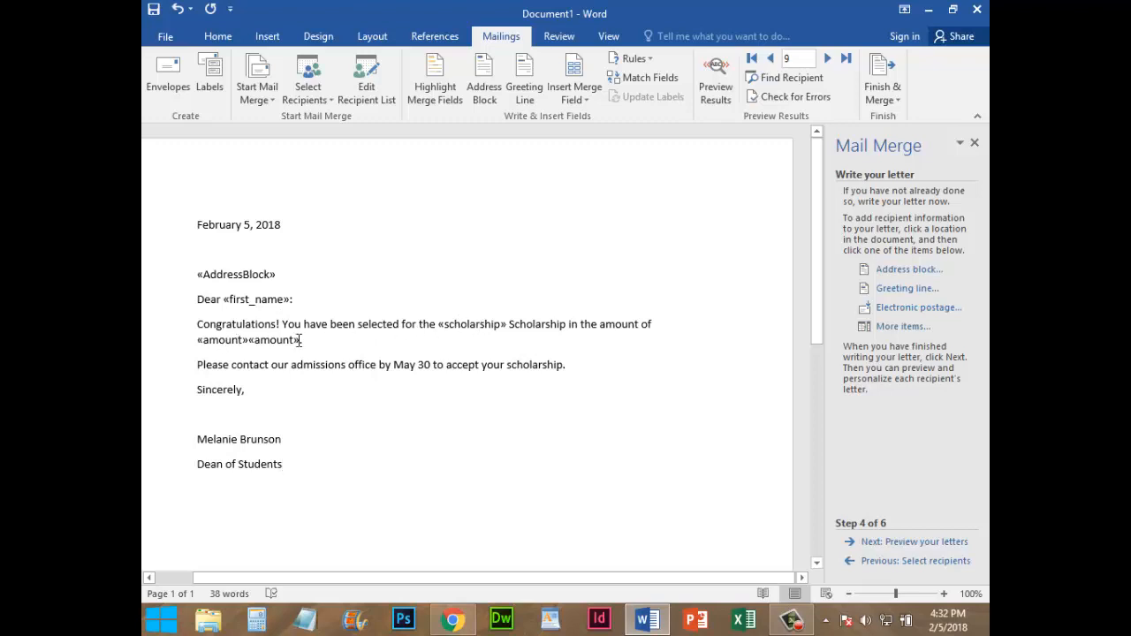
Delete the duplicate amount merge field at the end of the first body paragraph, keeping the period
click(264, 341)
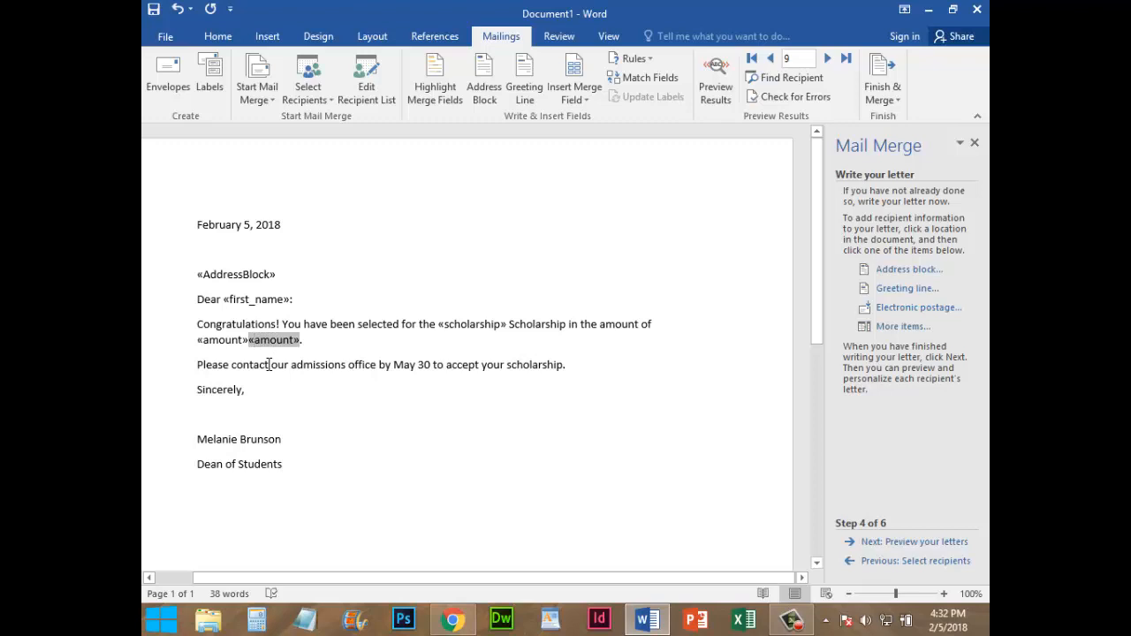
key(BackSpace)
key(BackSpace)
key(BackSpace)
key(BackSpace)
key(BackSpace)
key(BackSpace)
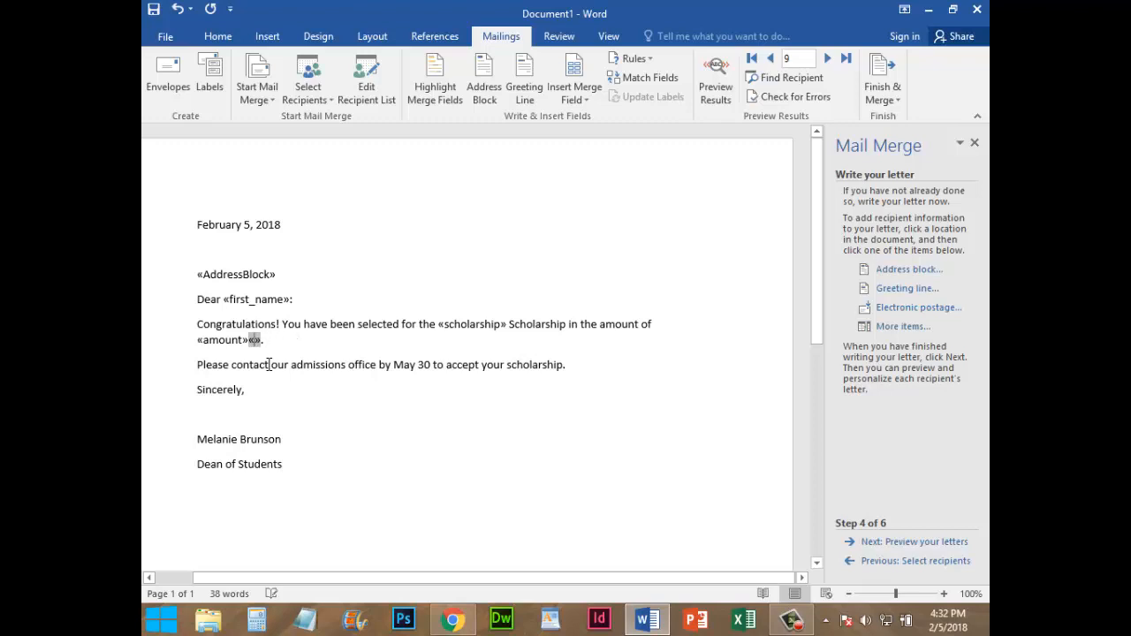
key(BackSpace)
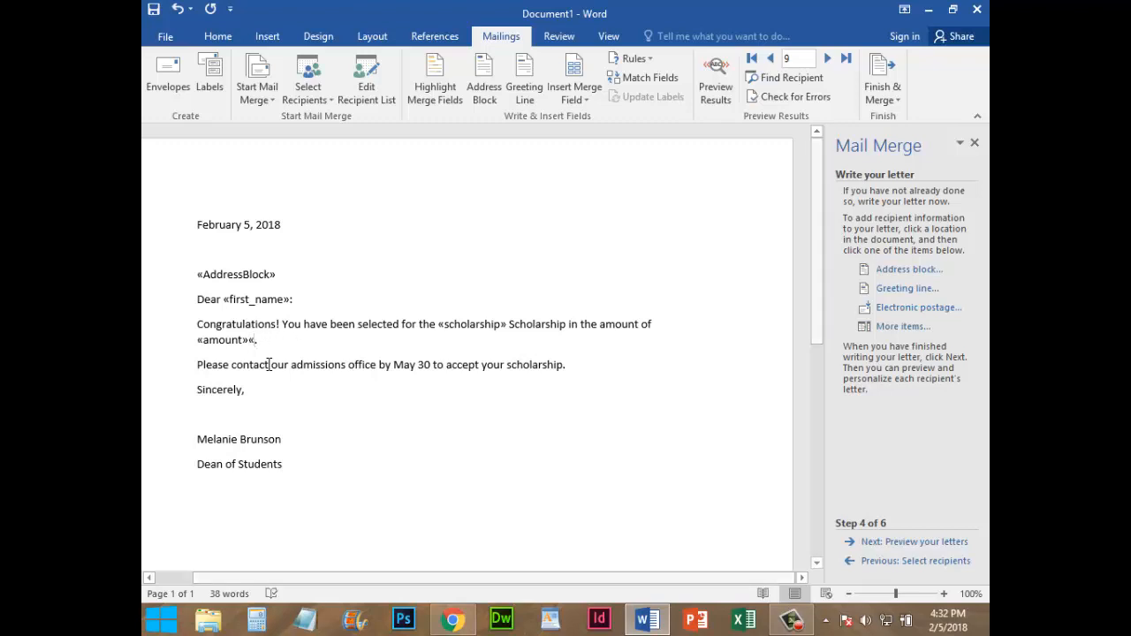
key(shift+Left)
key(BackSpace)
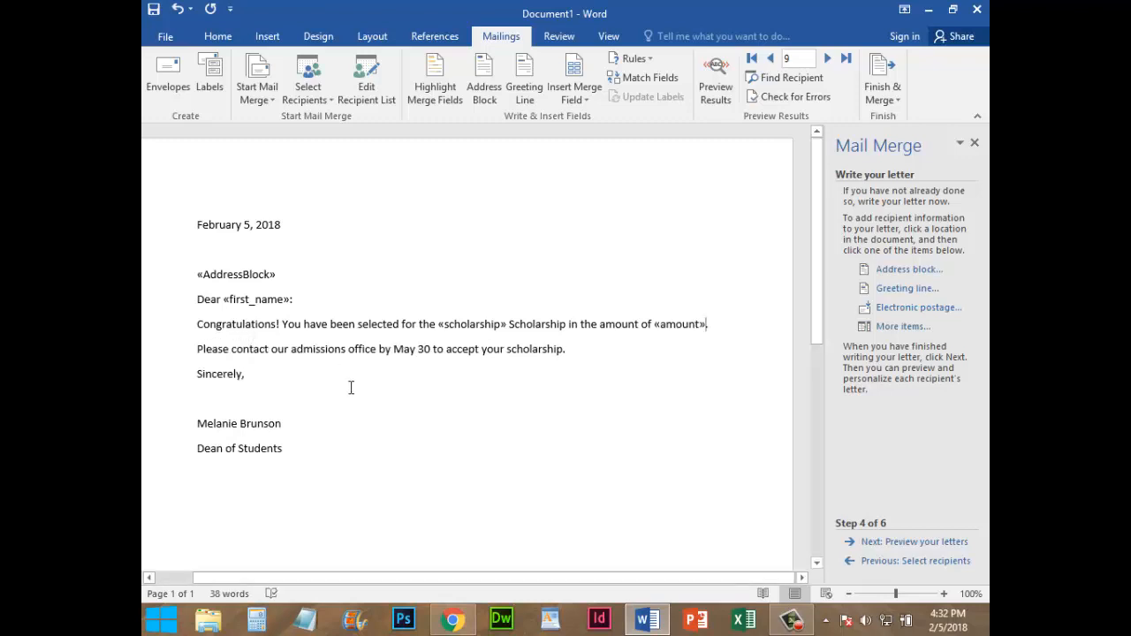
Preview the merged letter, return to writing it, and insert a "$" directly before the amount merge field
text(.)
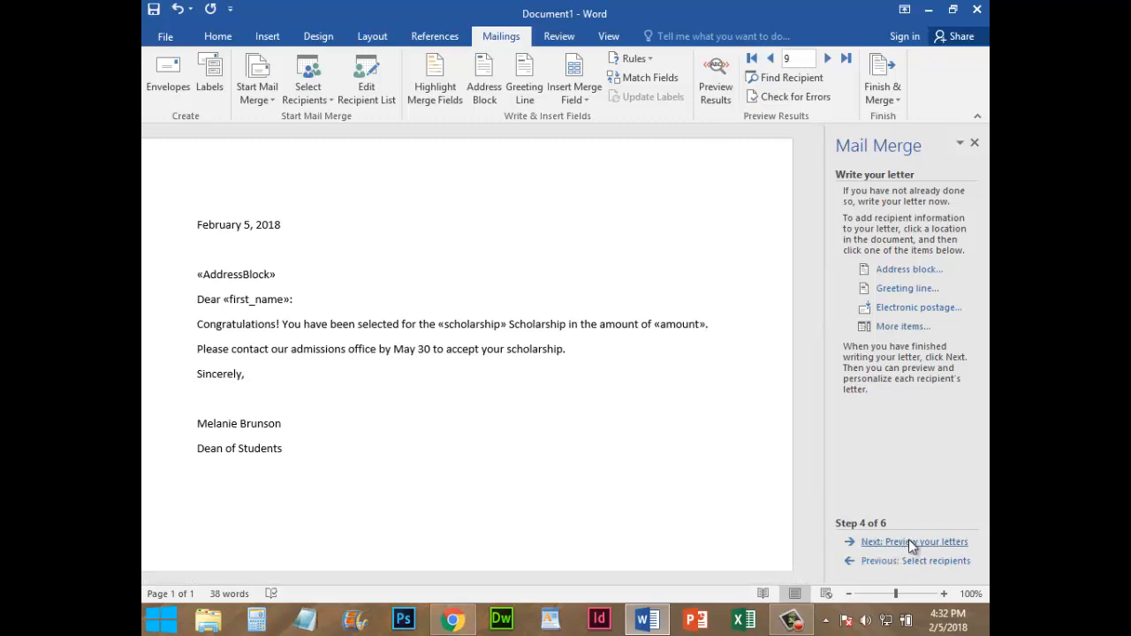
click(910, 542)
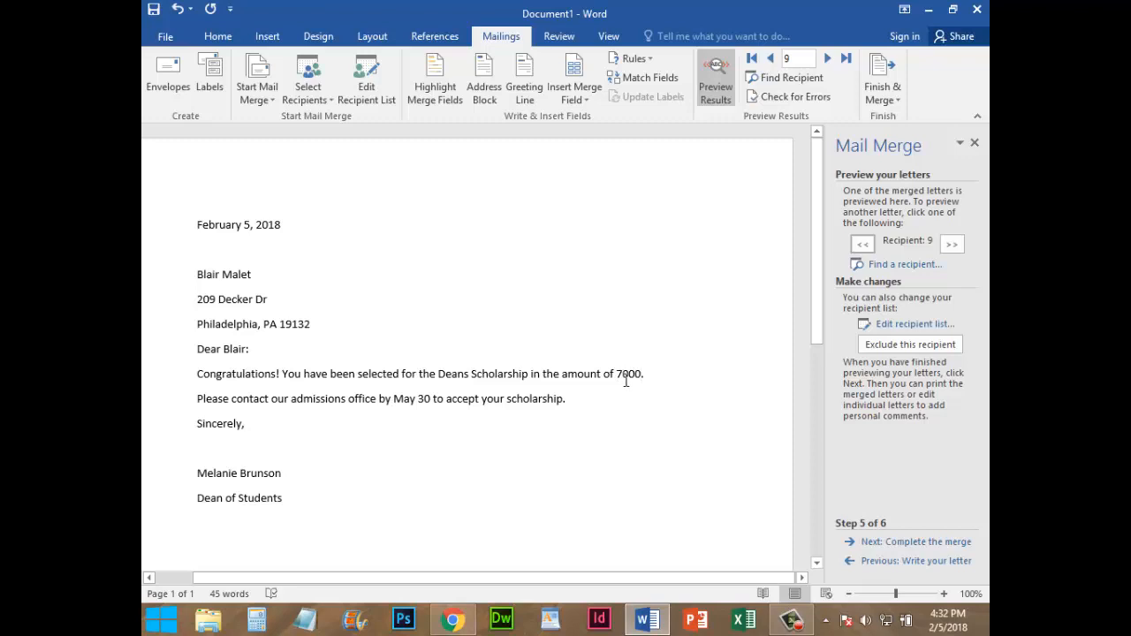
click(881, 563)
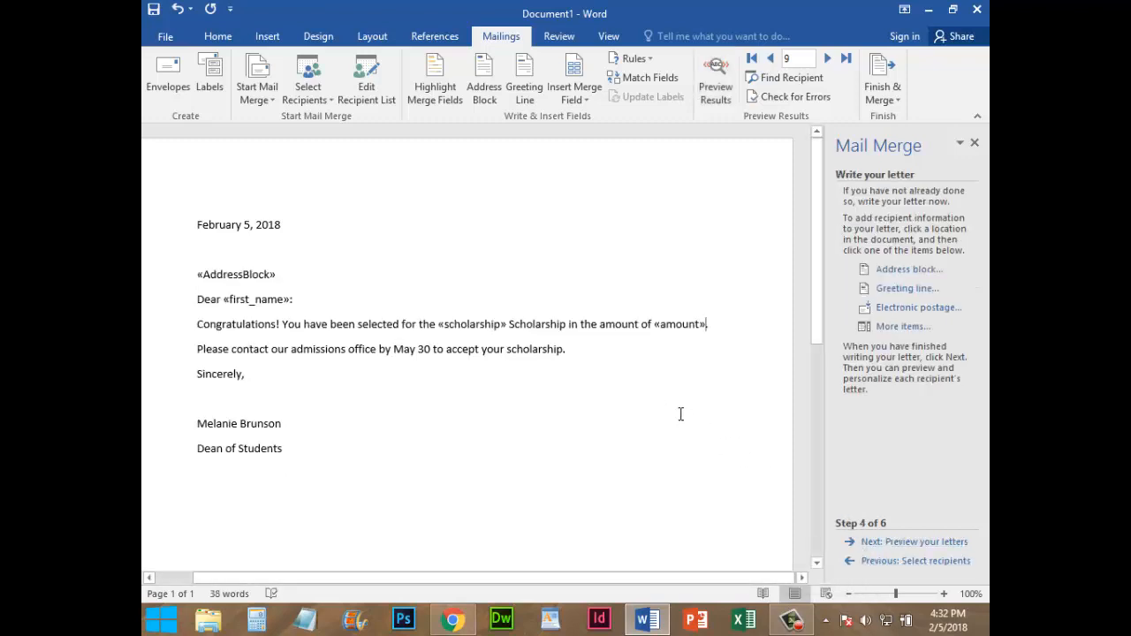
click(655, 323)
text($)
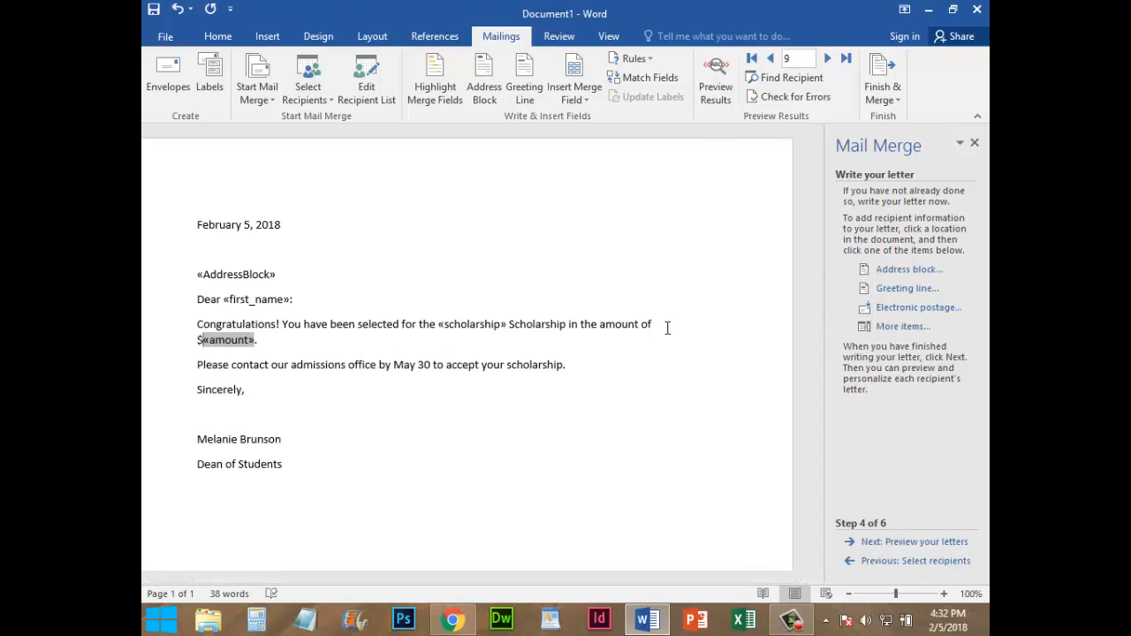
Preview the updated letter and check the merged address and scholarship amount for the following recipients
click(901, 542)
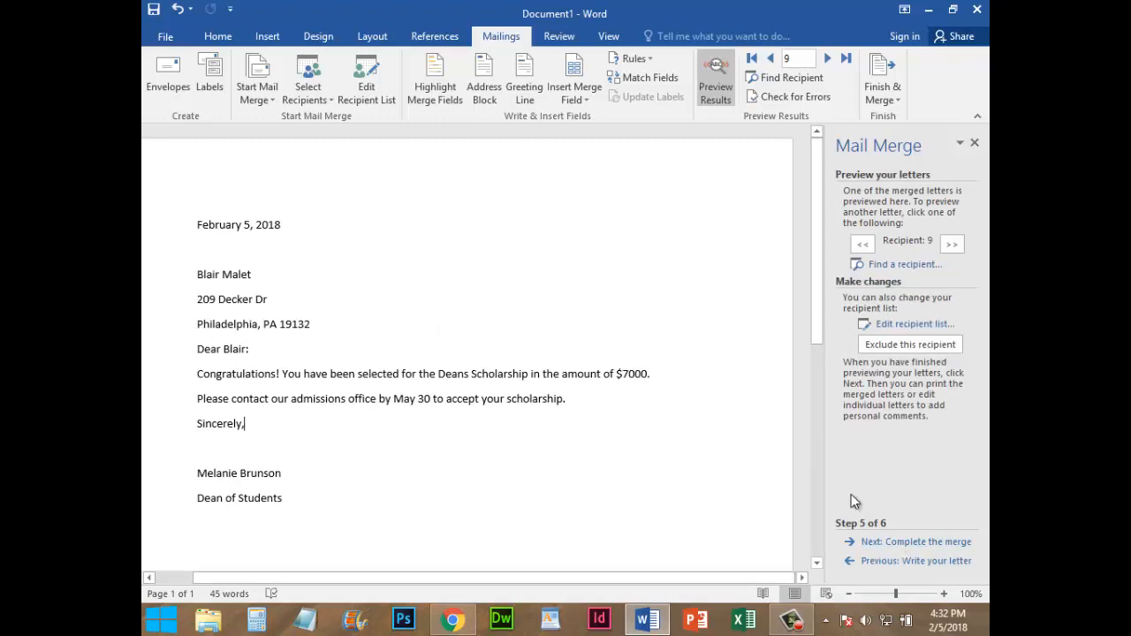
click(952, 244)
click(954, 245)
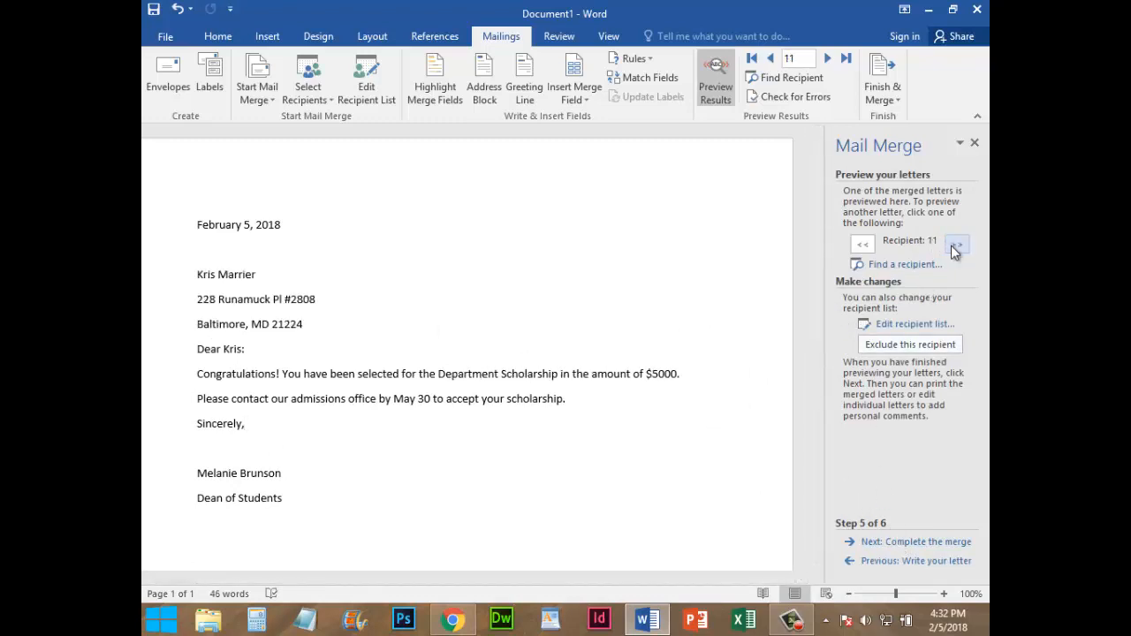
click(955, 247)
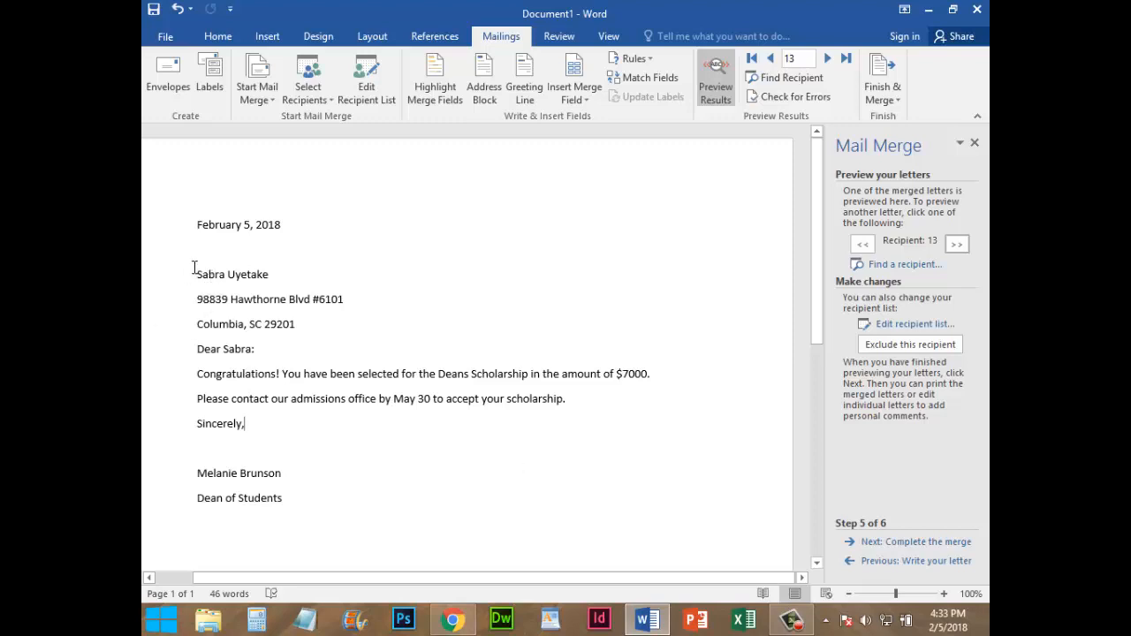
Remove the space after paragraph from the three recipient address lines
drag(195, 274, 309, 332)
click(208, 35)
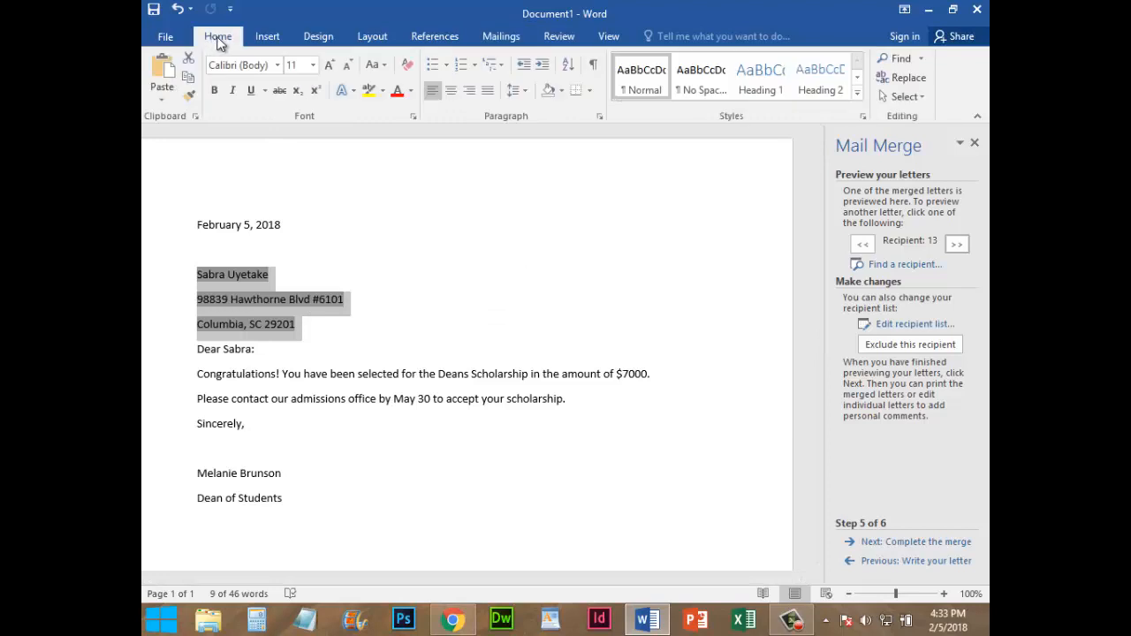
click(529, 93)
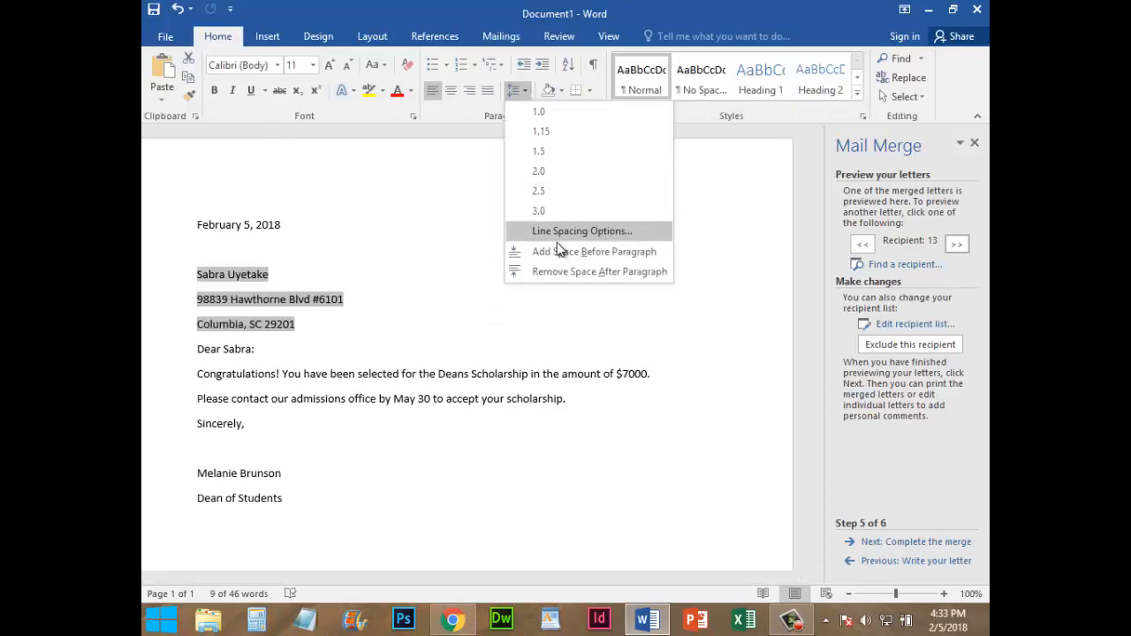
click(558, 268)
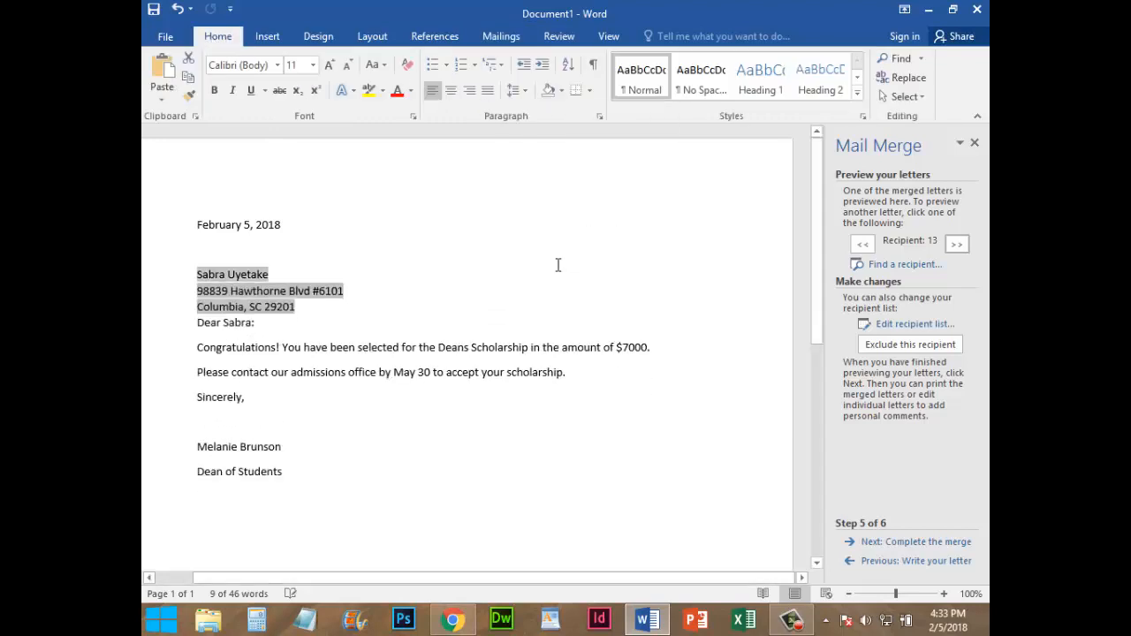
Preview the letters of further recipients and add a blank line between the address block and the greeting
click(954, 244)
click(954, 245)
click(954, 245)
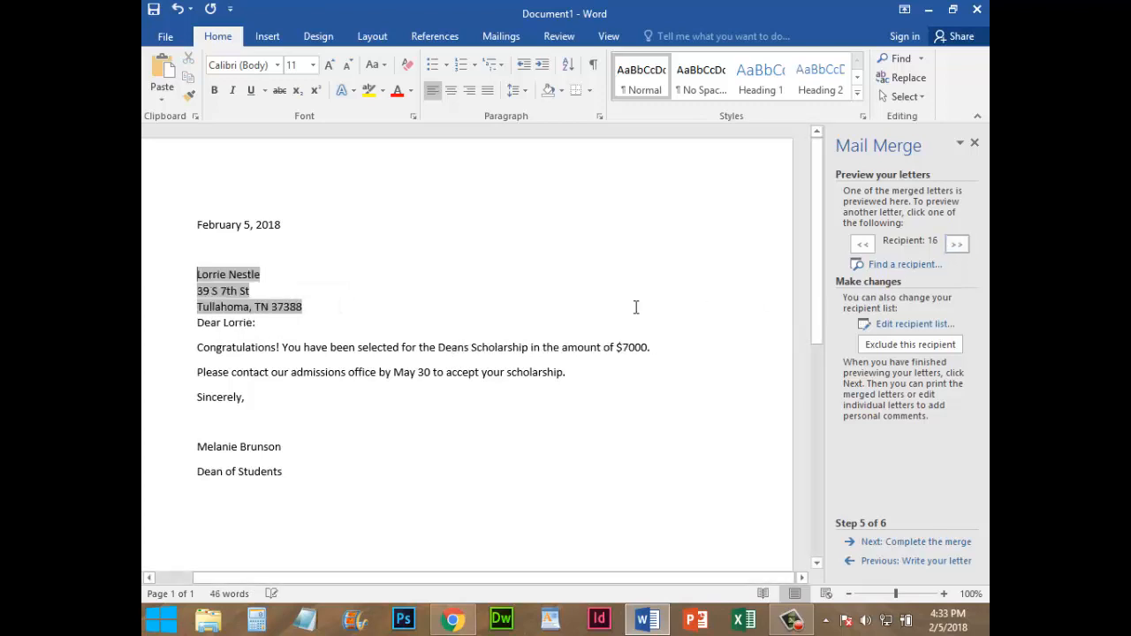
click(966, 245)
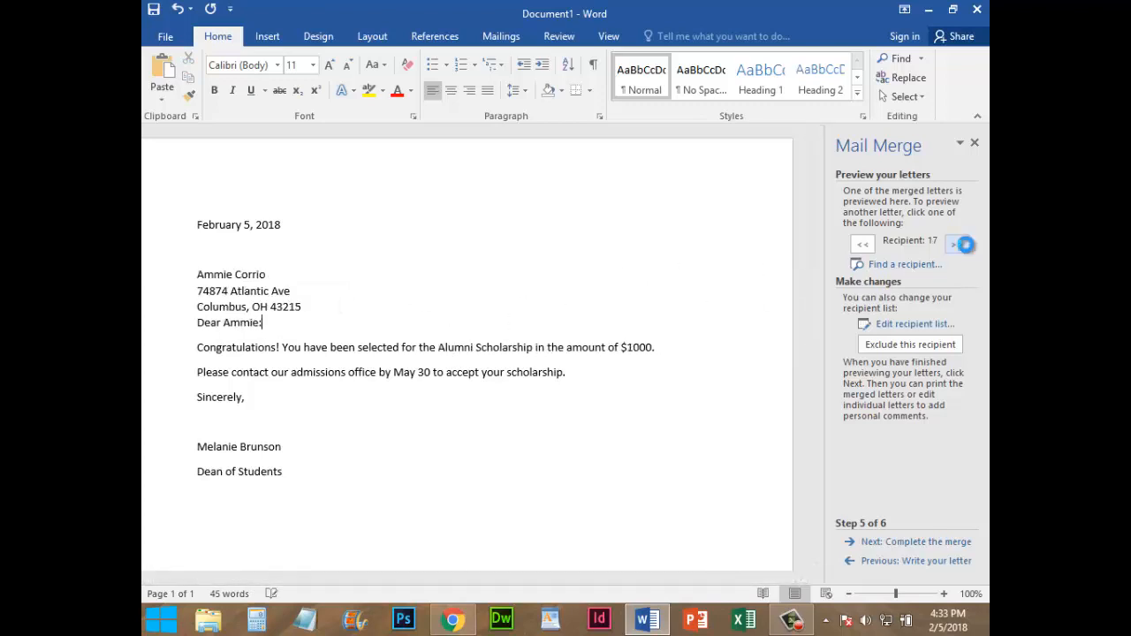
click(965, 245)
click(964, 244)
click(964, 244)
click(964, 244)
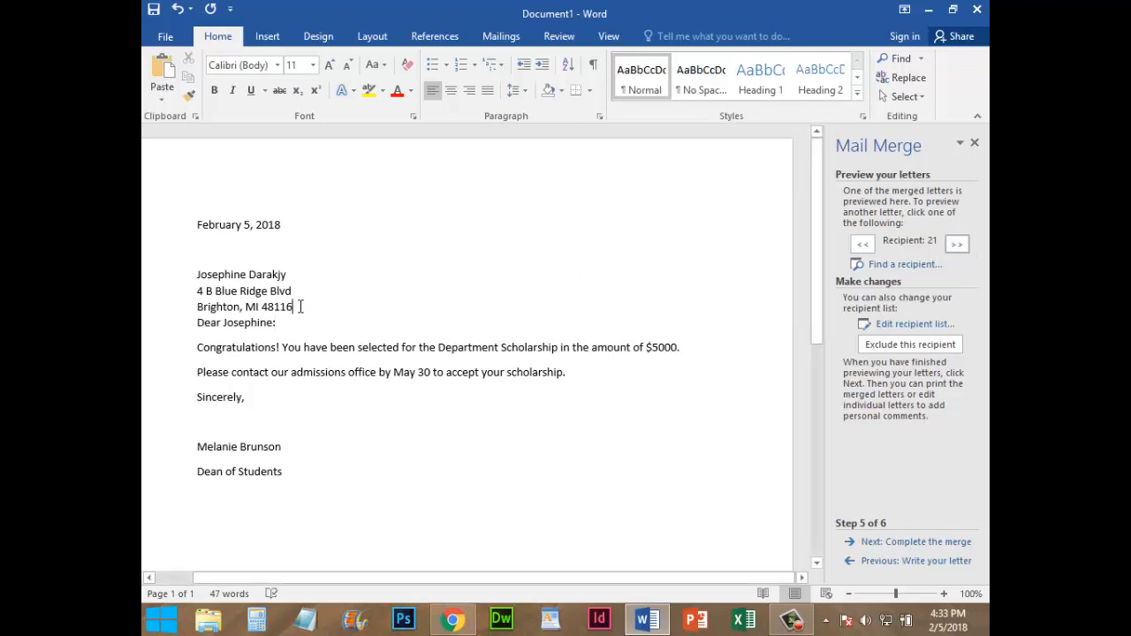
key(Return)
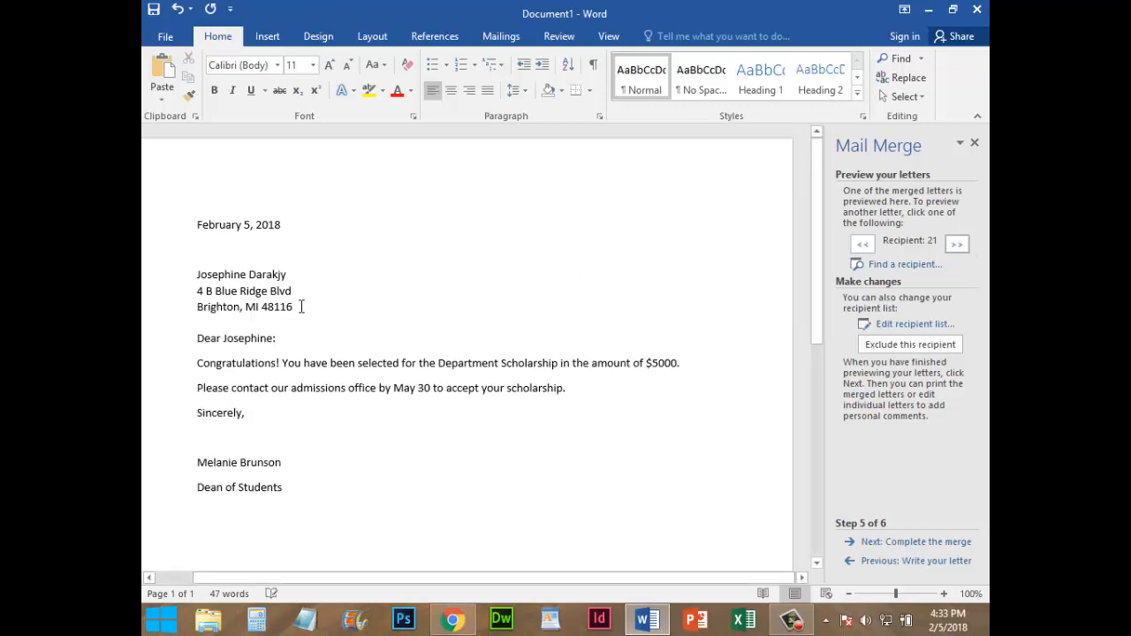
Go through more recipients' letters to check the address spacing, scholarship name and amount in each one
click(961, 243)
click(961, 242)
click(961, 242)
click(962, 242)
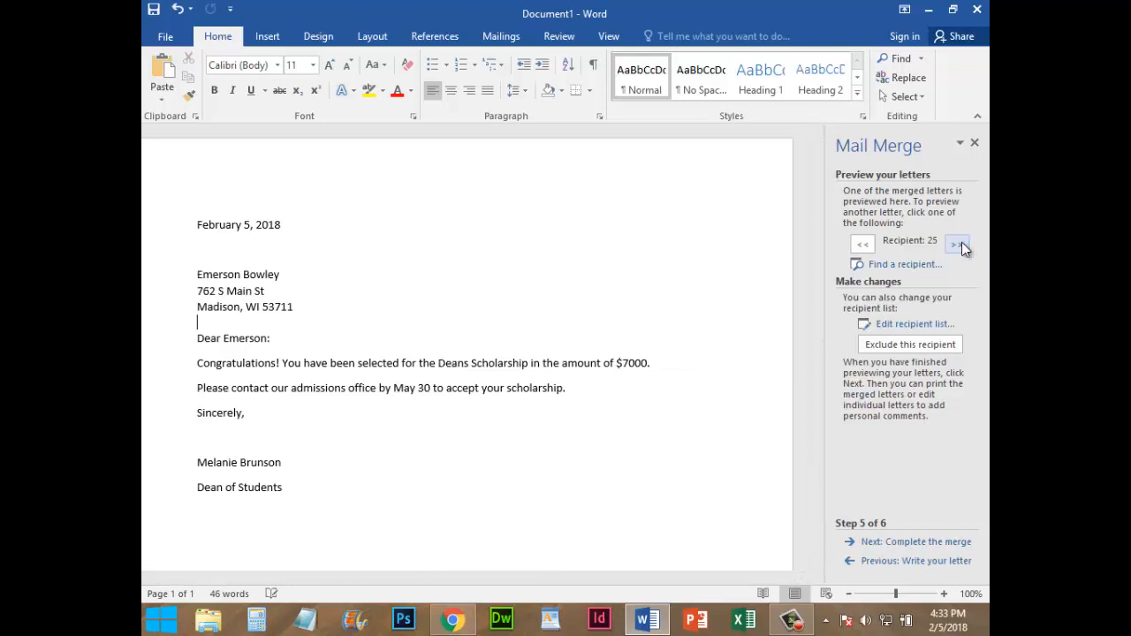
click(962, 242)
click(961, 242)
click(962, 242)
click(962, 243)
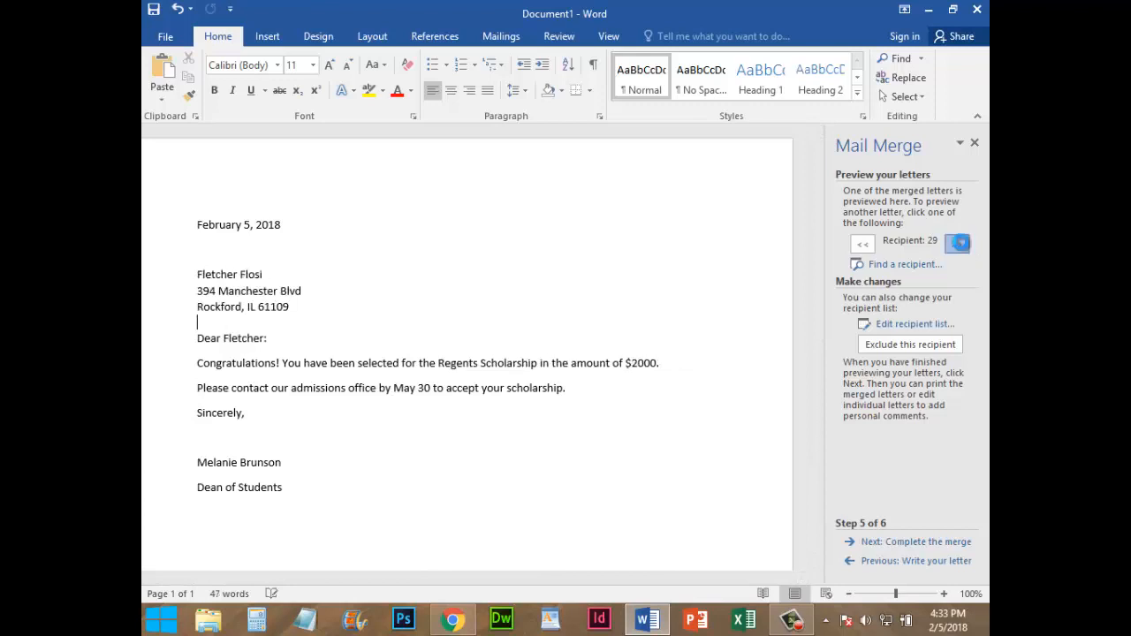
click(962, 242)
click(961, 242)
click(962, 242)
click(961, 242)
click(962, 242)
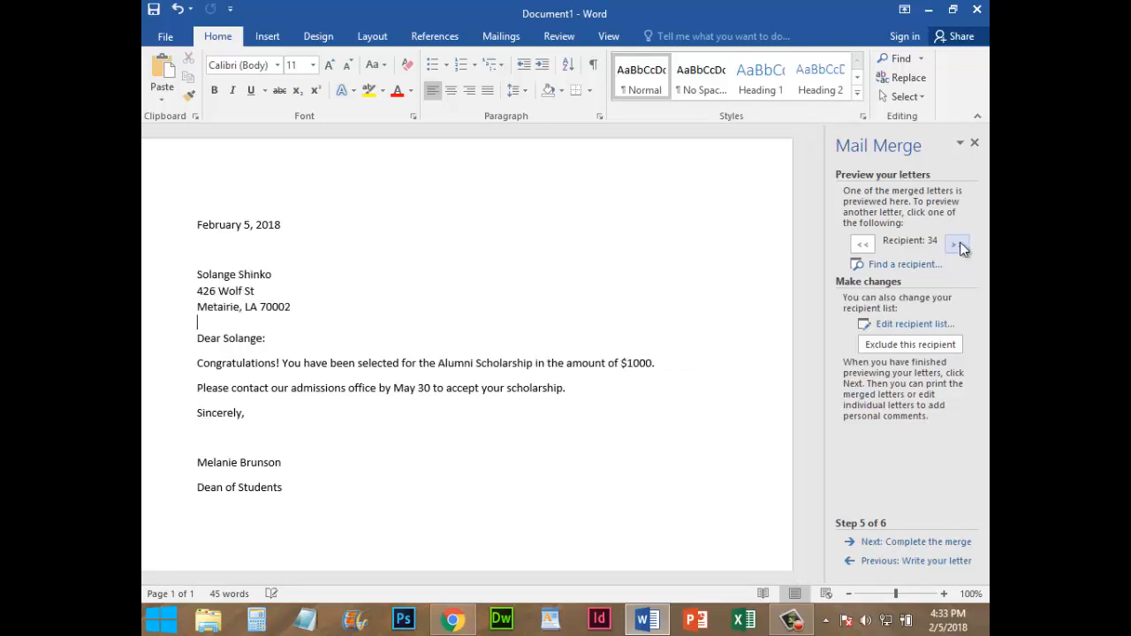
click(962, 244)
click(961, 244)
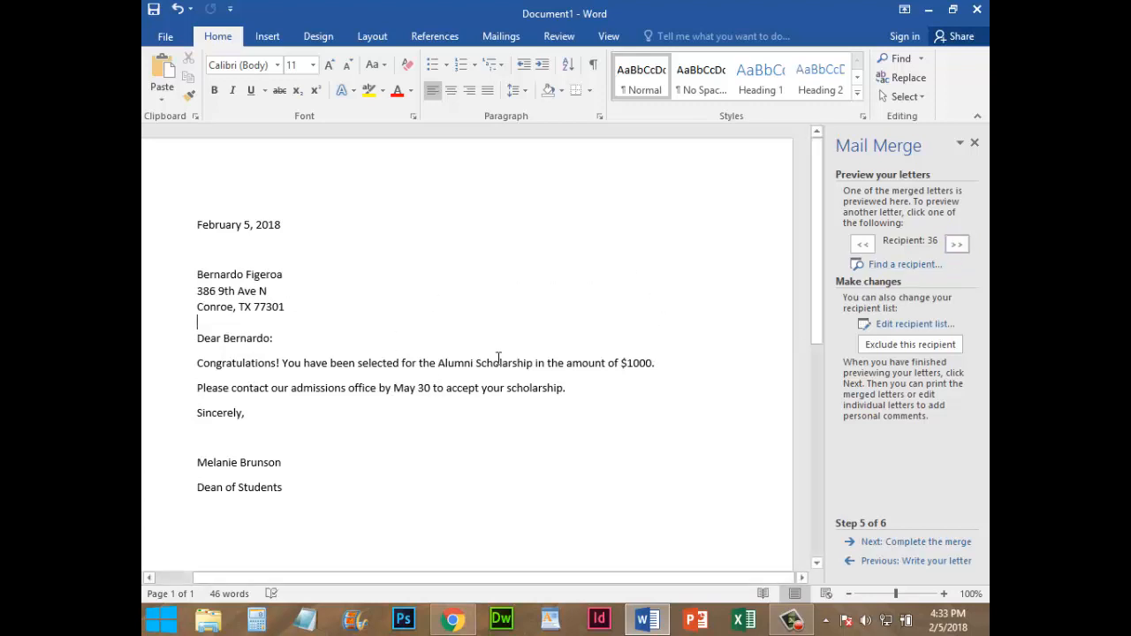
Advance to completing the merge, view and dismiss the print options, and merge all records into a new document of individual letters
click(906, 546)
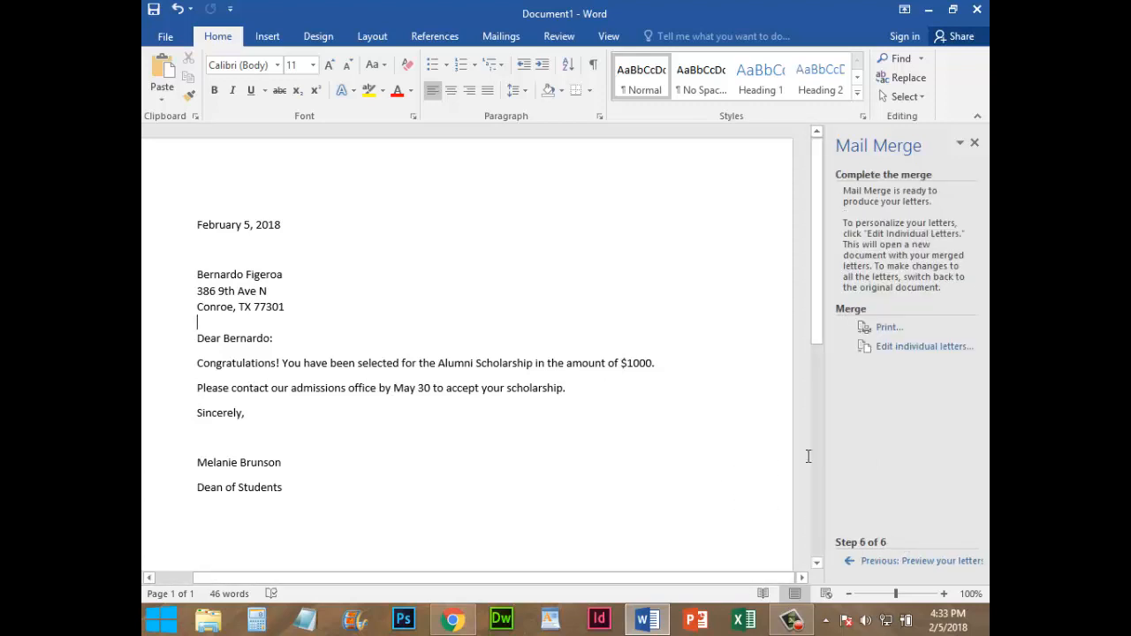
click(888, 327)
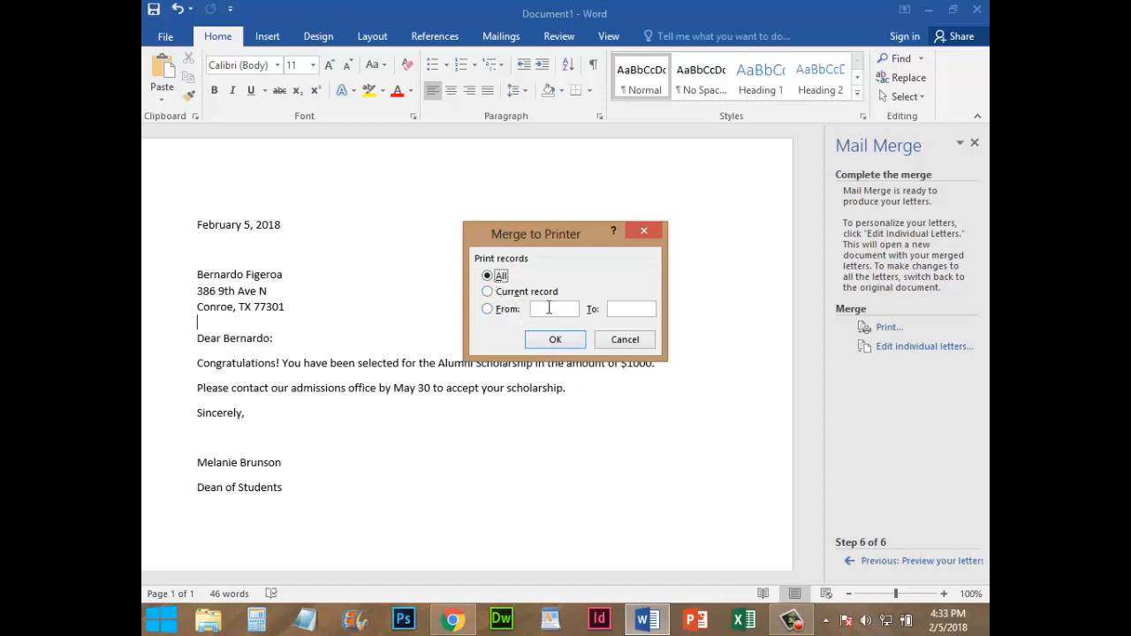
click(625, 340)
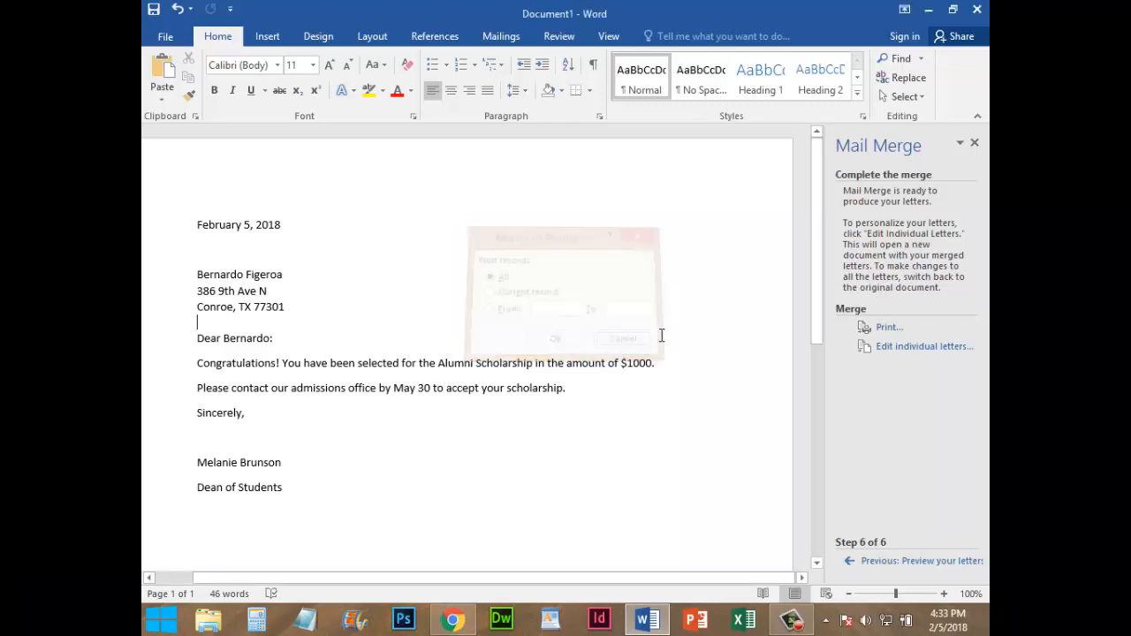
click(908, 347)
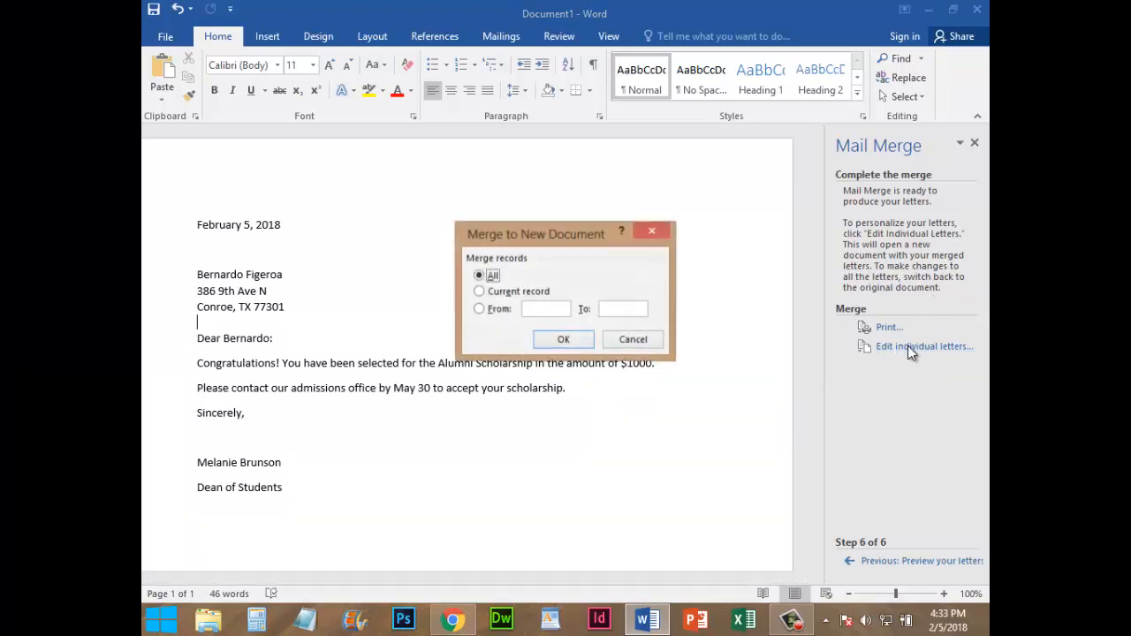
click(575, 339)
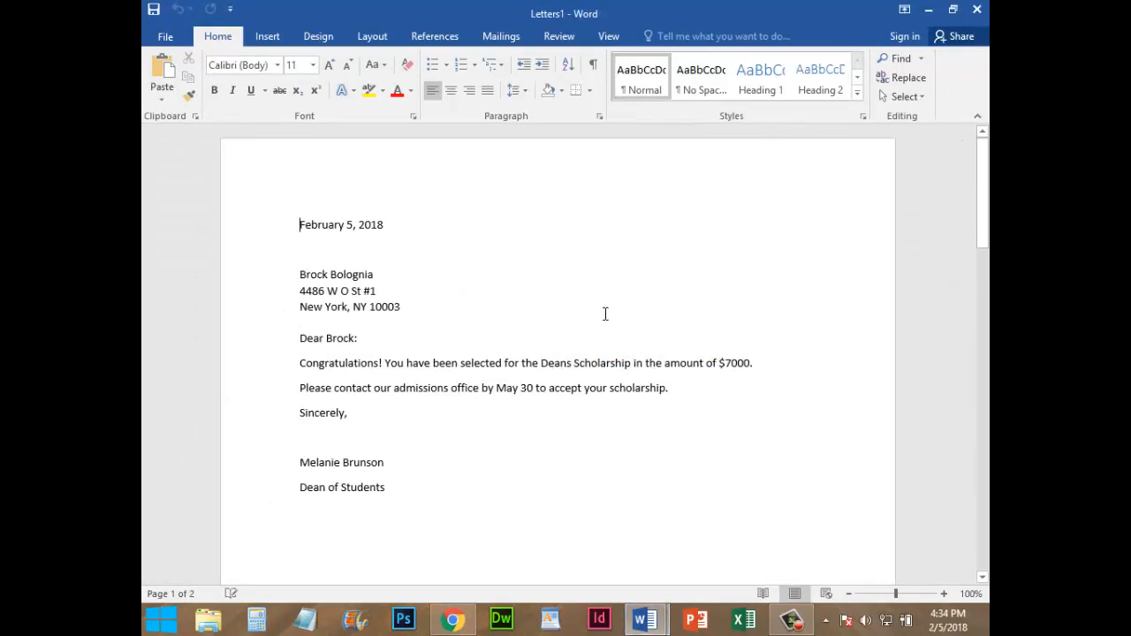
Look through the individual letters in the new merged document
scroll(671, 324, down, 10)
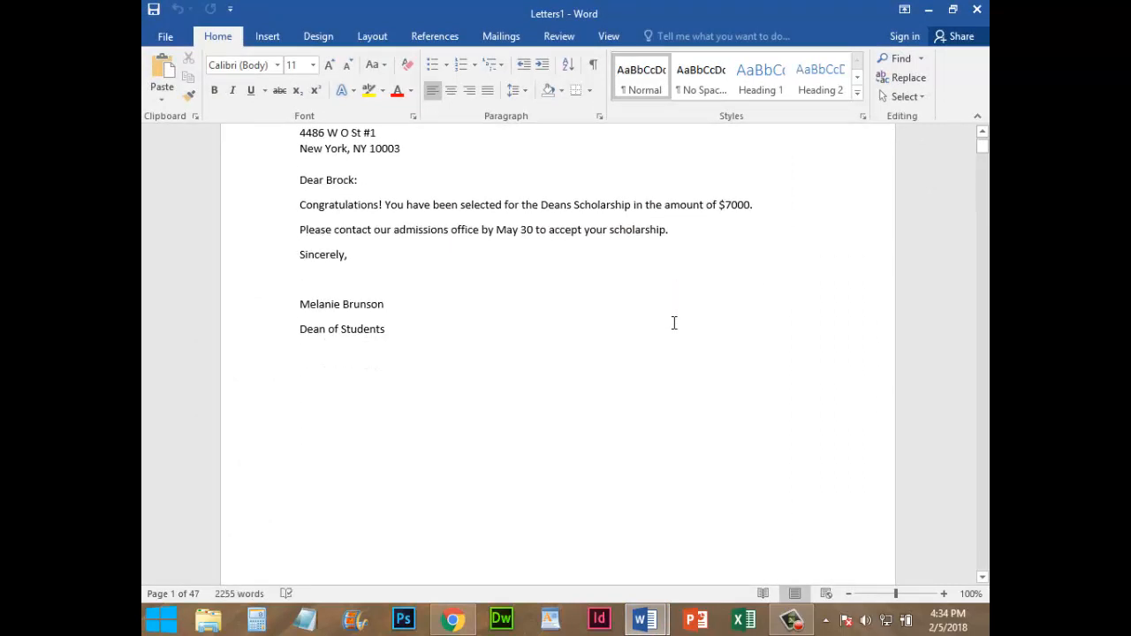
scroll(673, 324, down, 10)
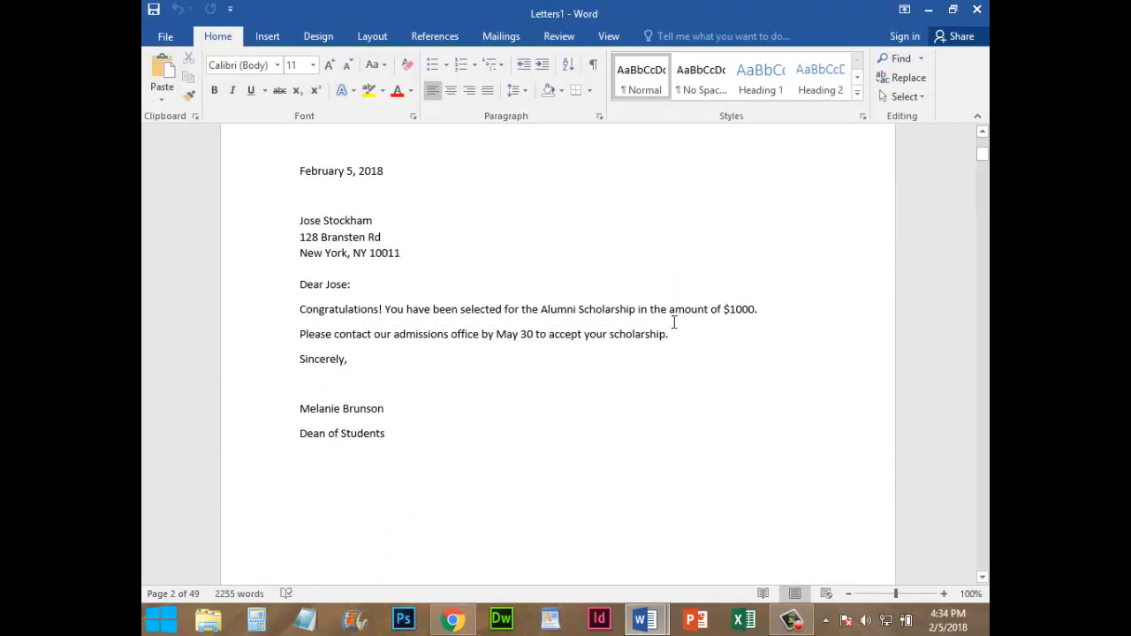
scroll(674, 323, down, 15)
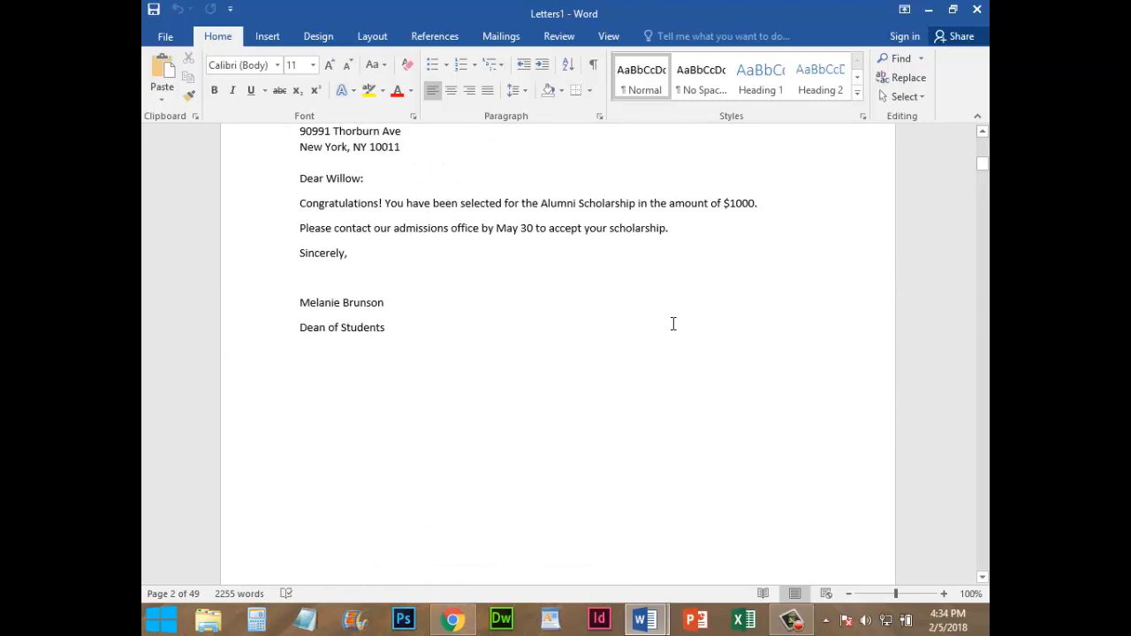
scroll(674, 323, down, 20)
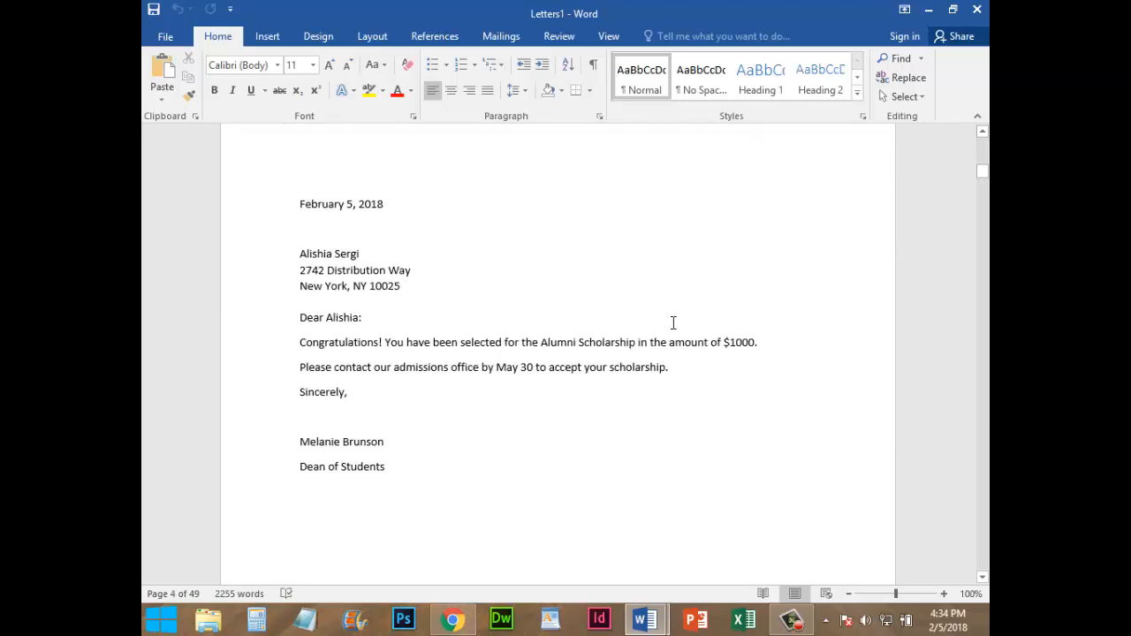
scroll(674, 323, down, 10)
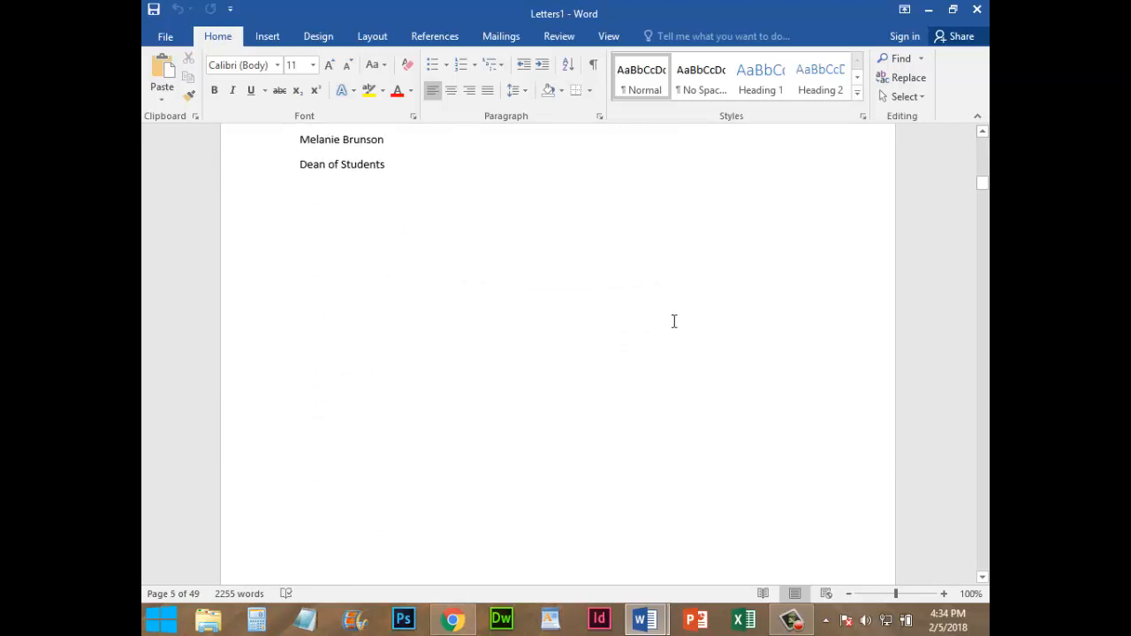
scroll(673, 321, down, 12)
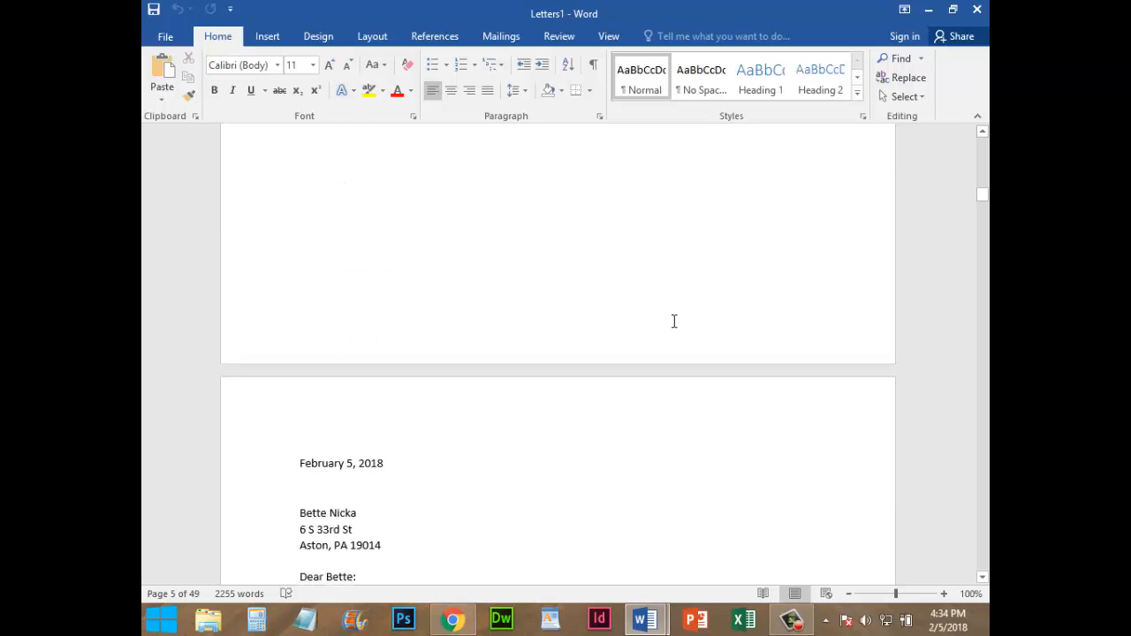
scroll(673, 321, down, 20)
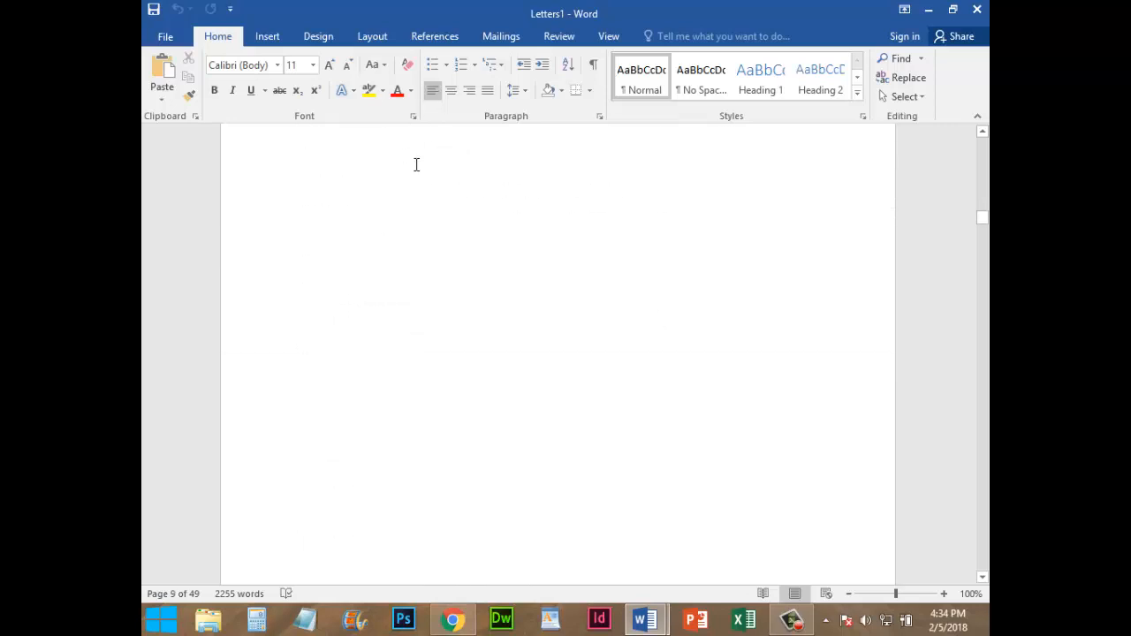
Start saving the merged letters and go to the 01 Curriculum > Business Office Specialist > Mail merge project 1 folder
click(165, 37)
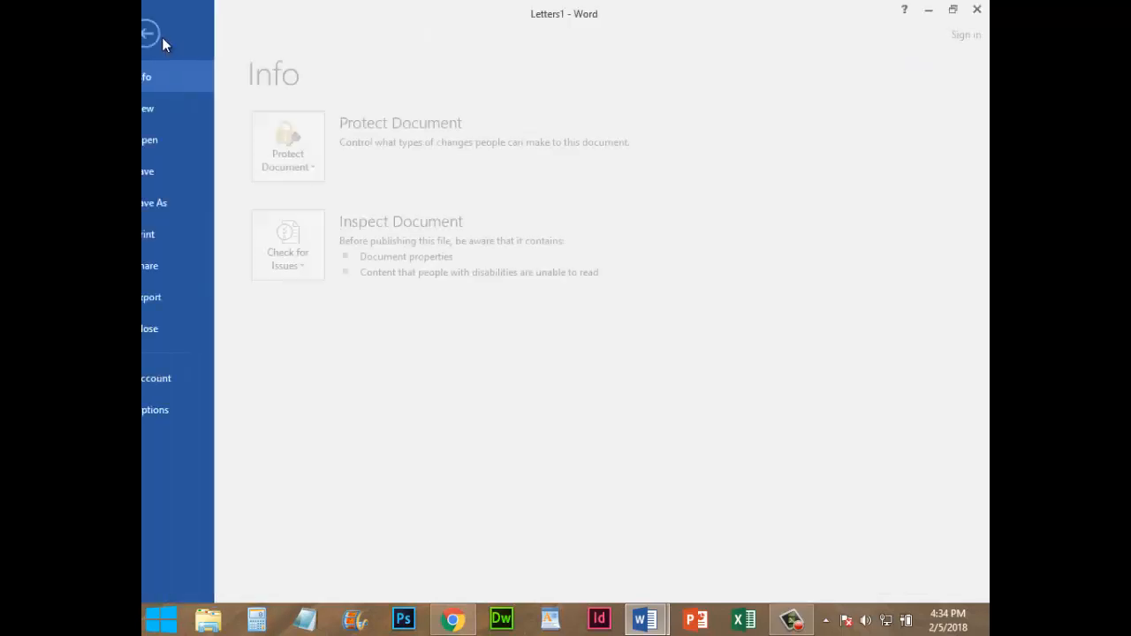
click(172, 171)
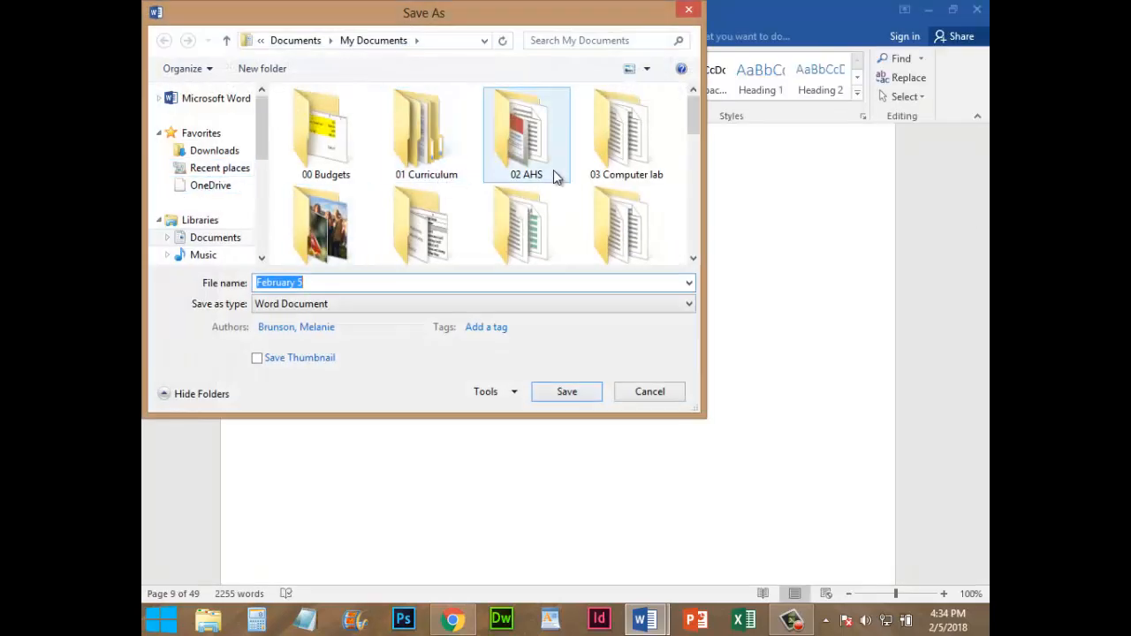
double_click(419, 125)
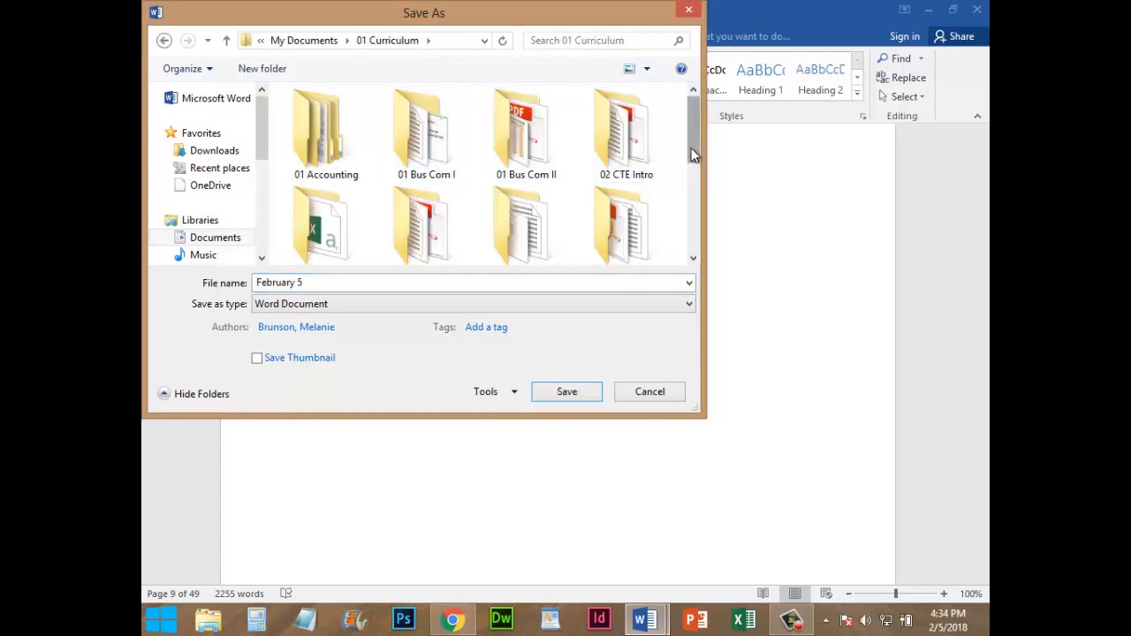
drag(691, 149, 695, 219)
double_click(613, 152)
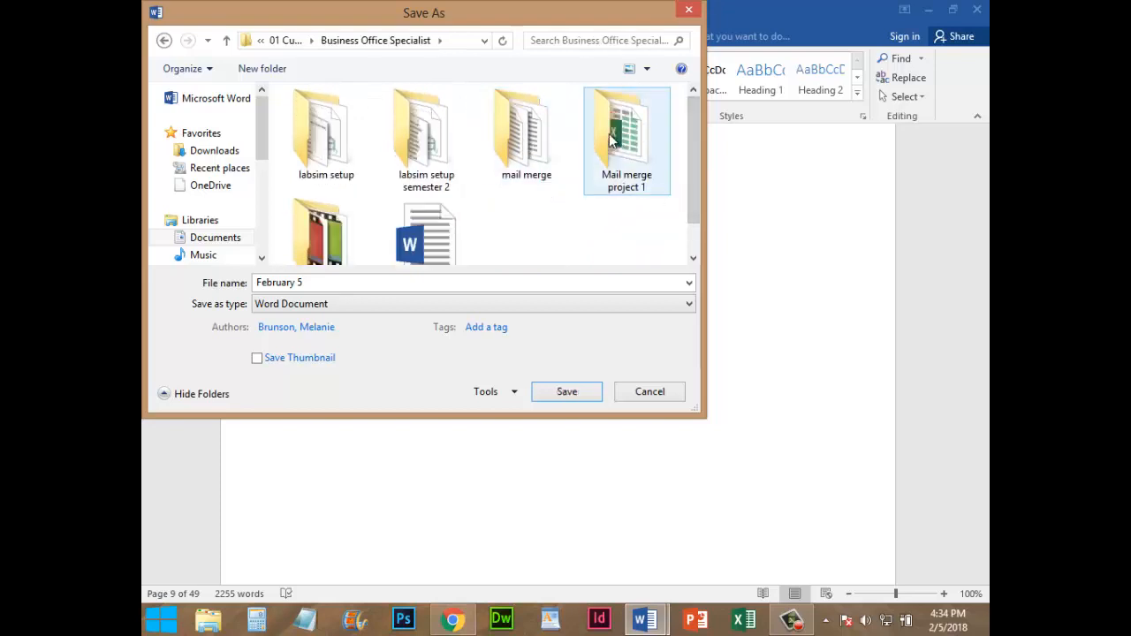
double_click(610, 137)
Save the merged letters as a Word document named "merged document" and close that document
click(322, 282)
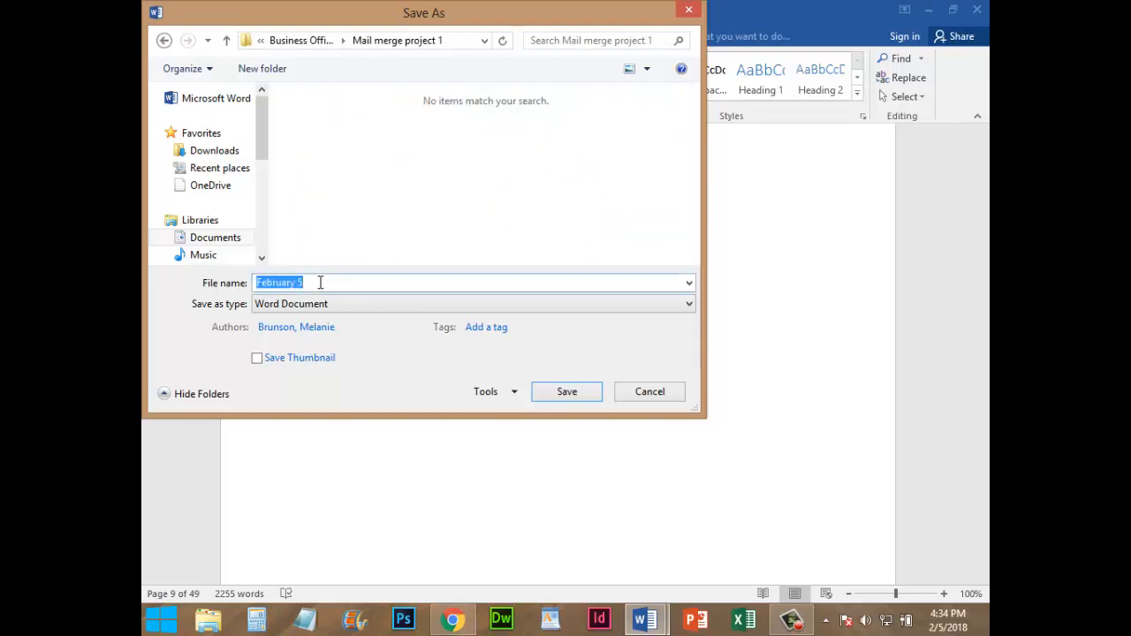
text(main document)
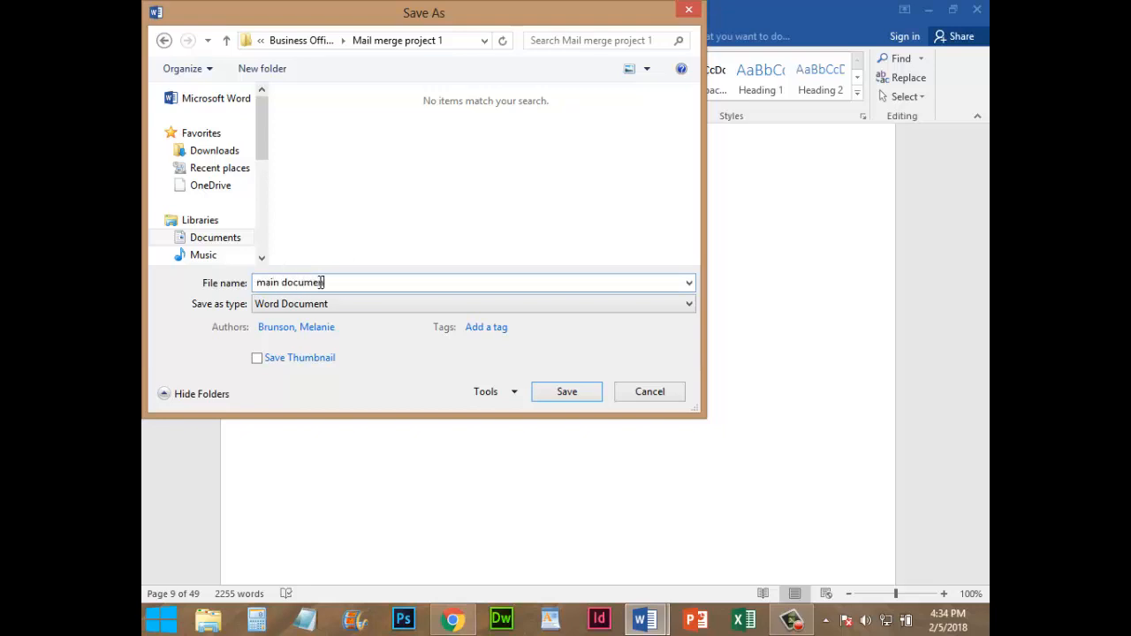
key(BackSpace)
key(BackSpace)
key(BackSpace)
key(BackSpace)
key(BackSpace)
key(BackSpace)
key(BackSpace)
click(567, 392)
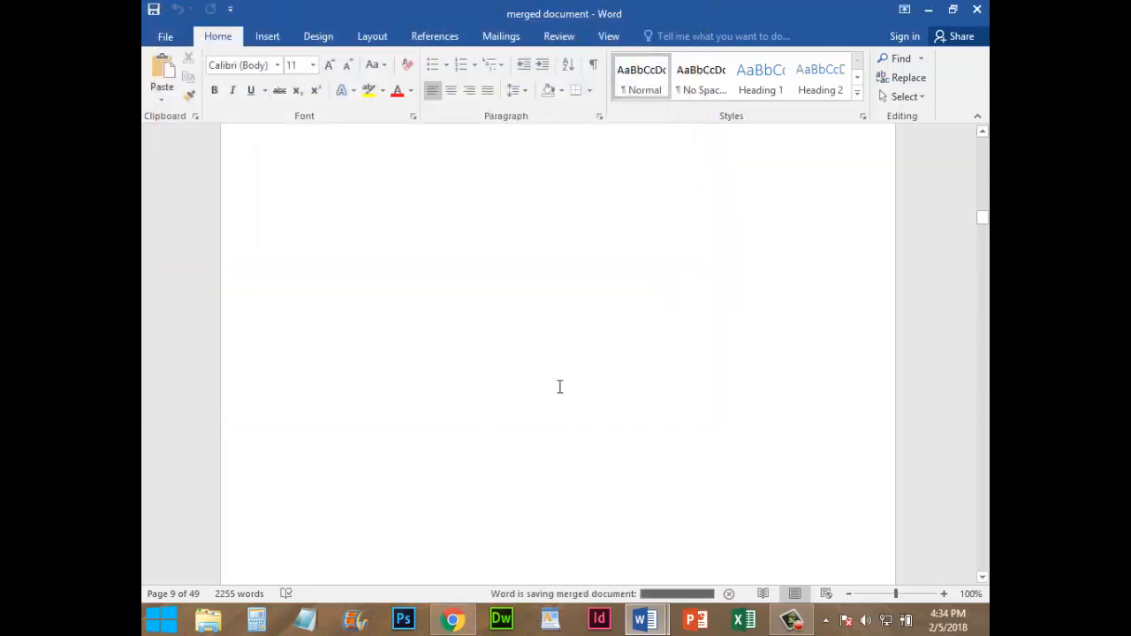
click(978, 12)
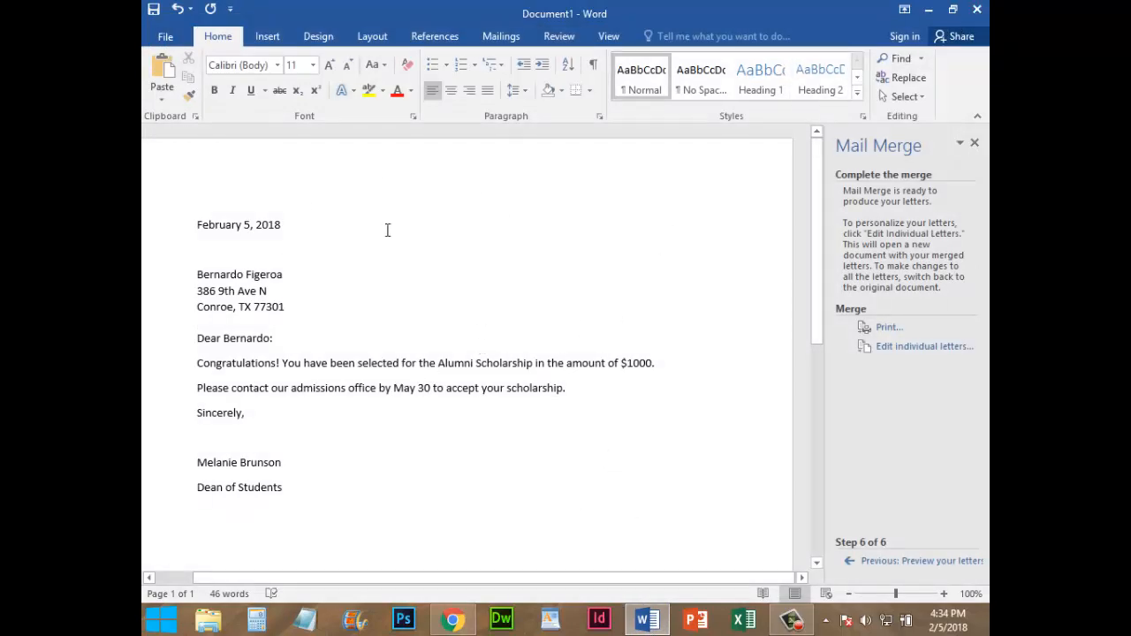
Save the original mail merge letter as "main document" in the Mail merge project 1 folder
click(165, 37)
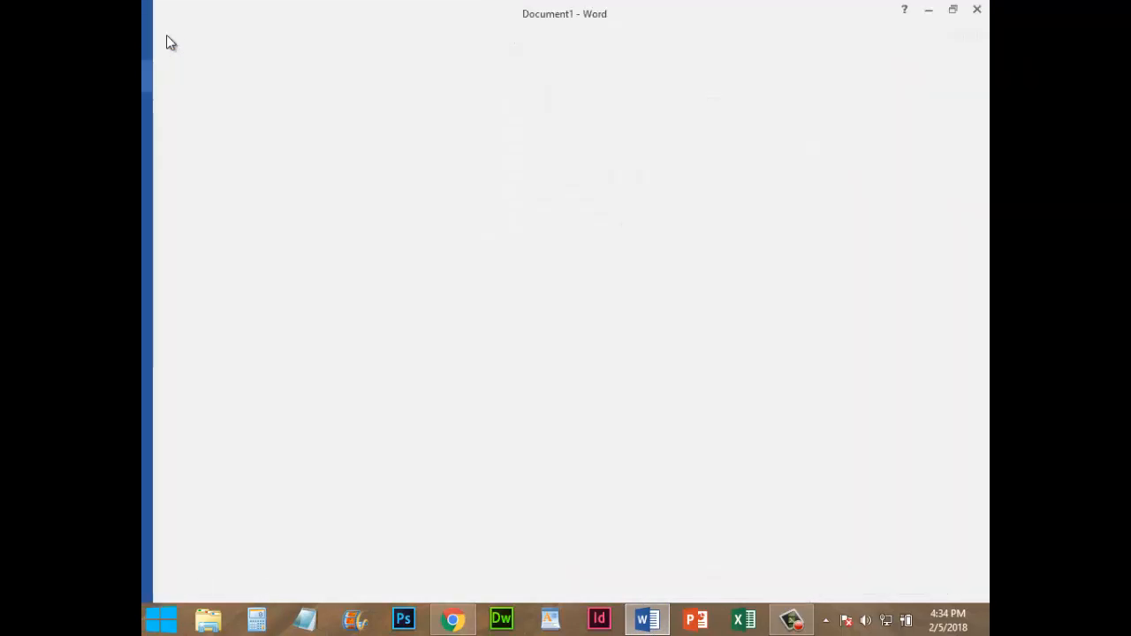
click(177, 203)
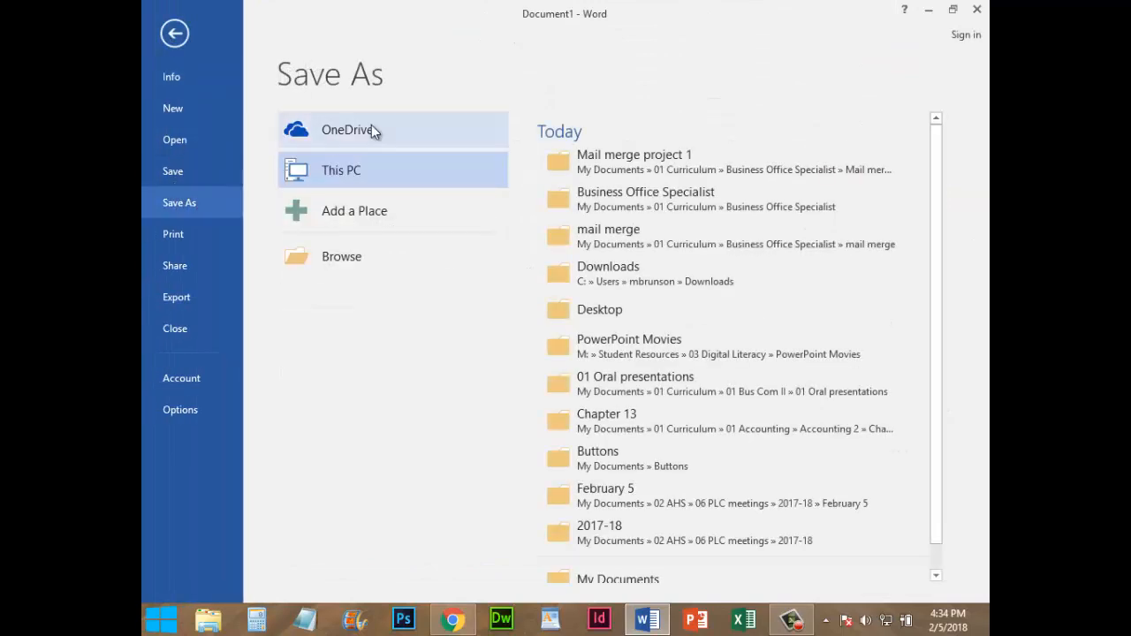
click(606, 156)
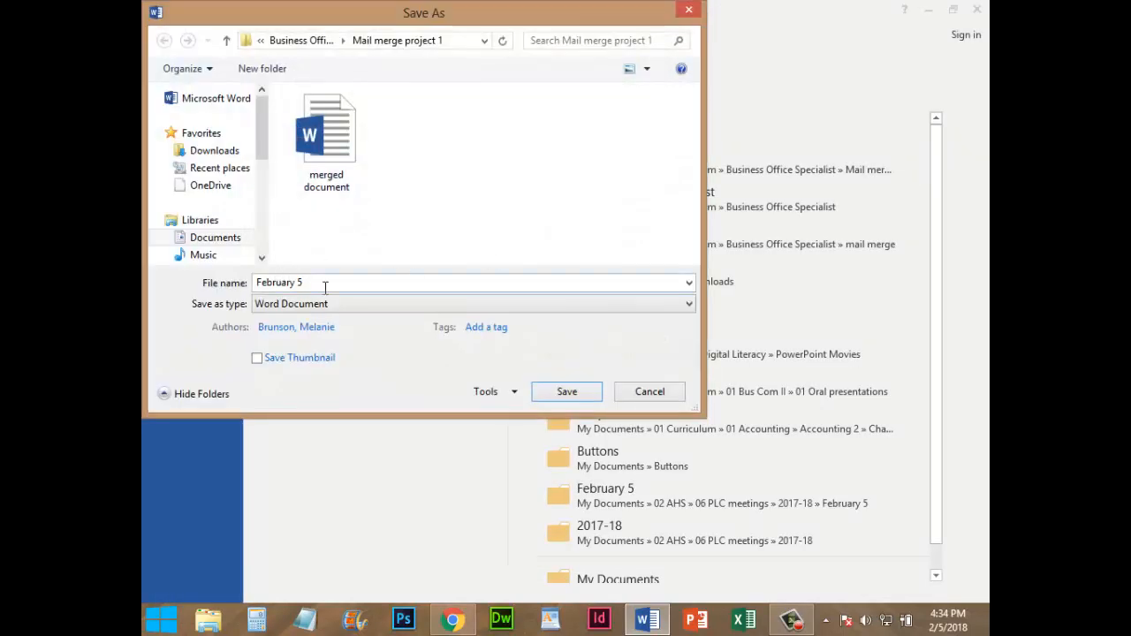
drag(326, 283, 240, 283)
text(mai)
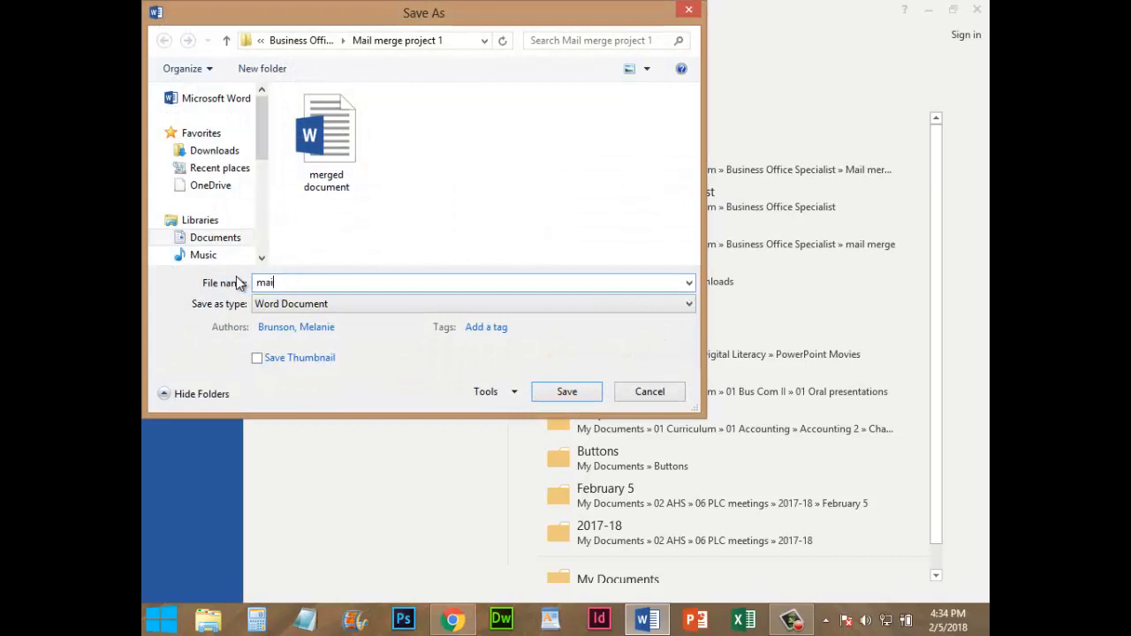
text(n document)
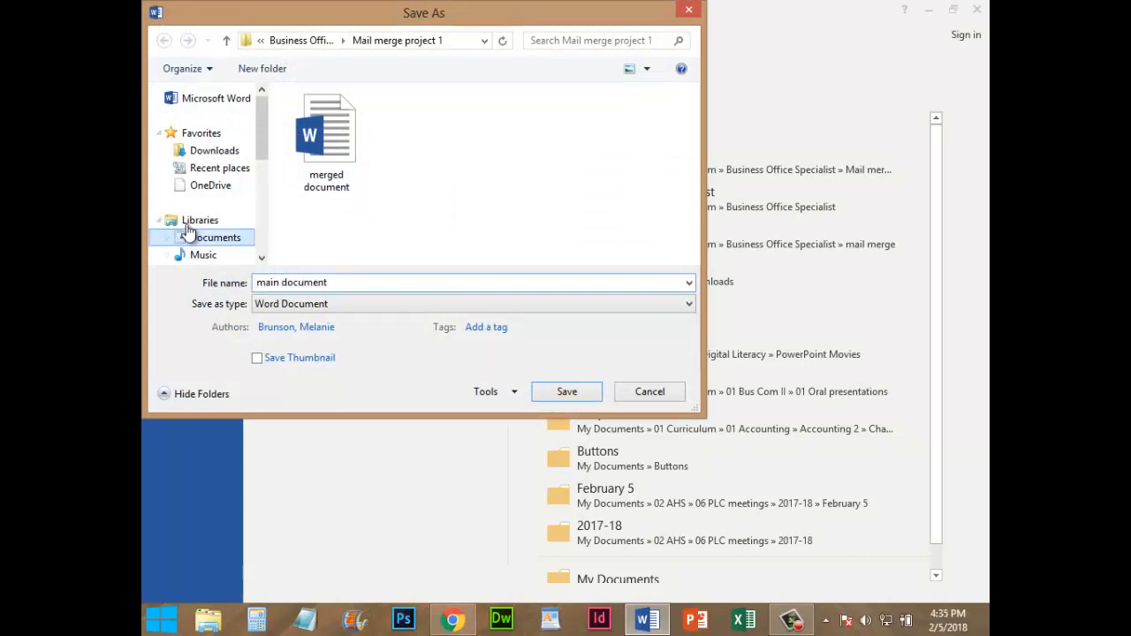
click(563, 391)
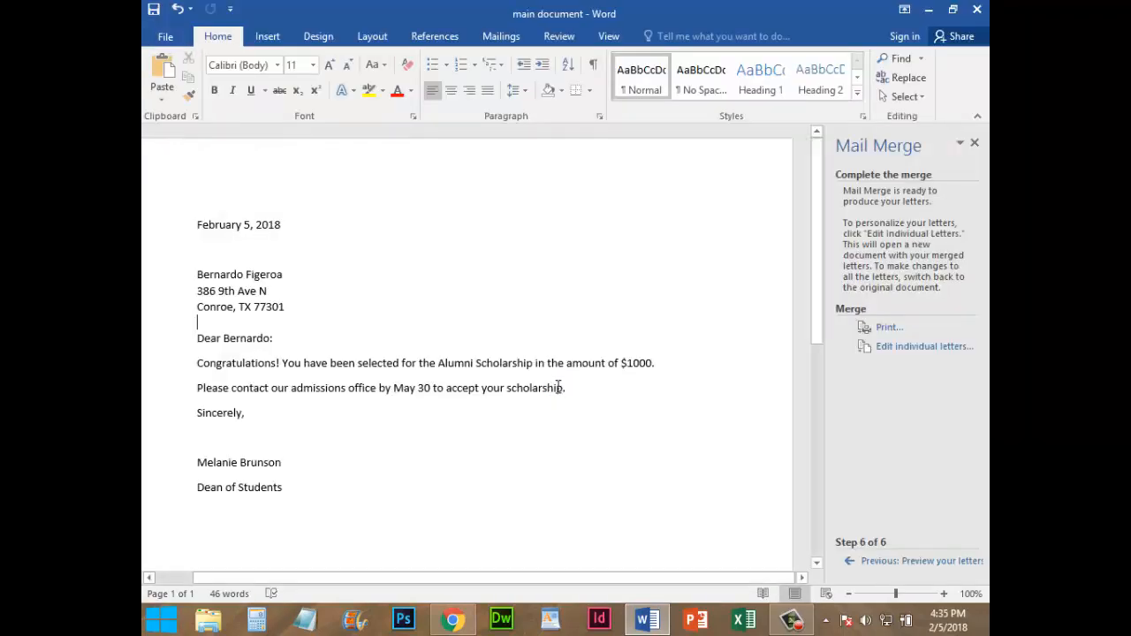
Switch to File Explorer and open Documents > 01 Curriculum > Business Office Specialist > Mail merge project 1
click(208, 621)
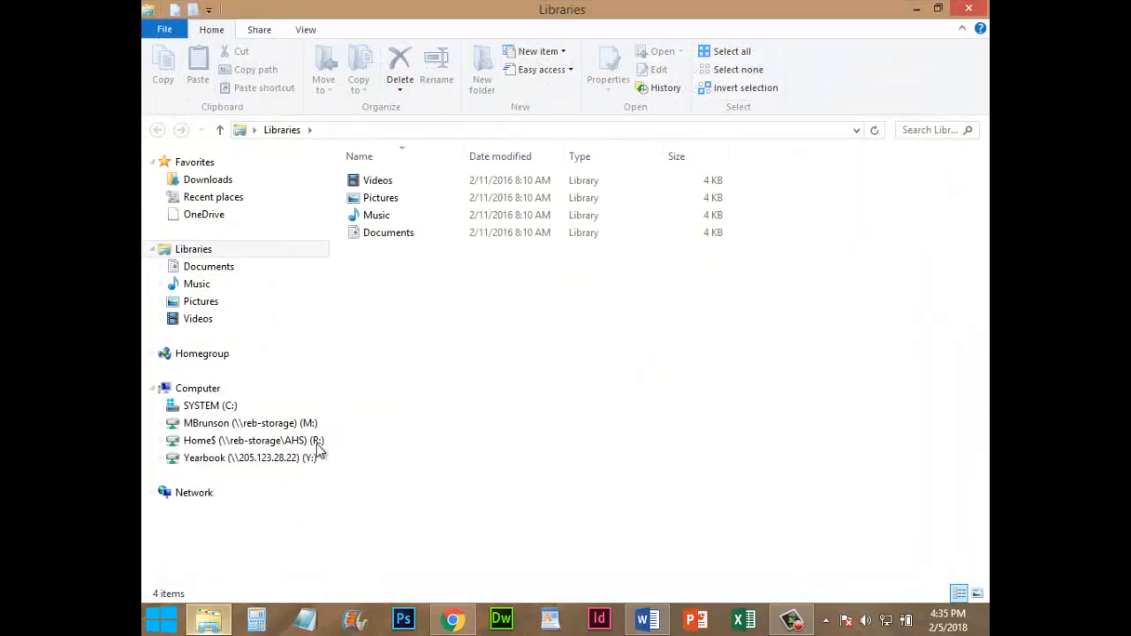
double_click(379, 233)
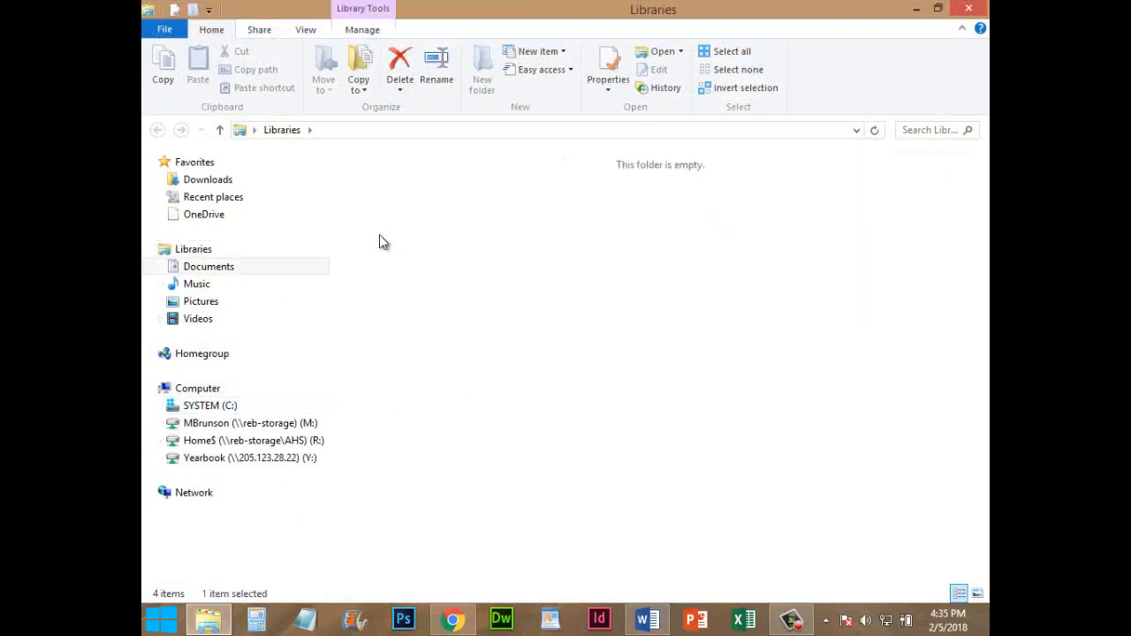
double_click(478, 212)
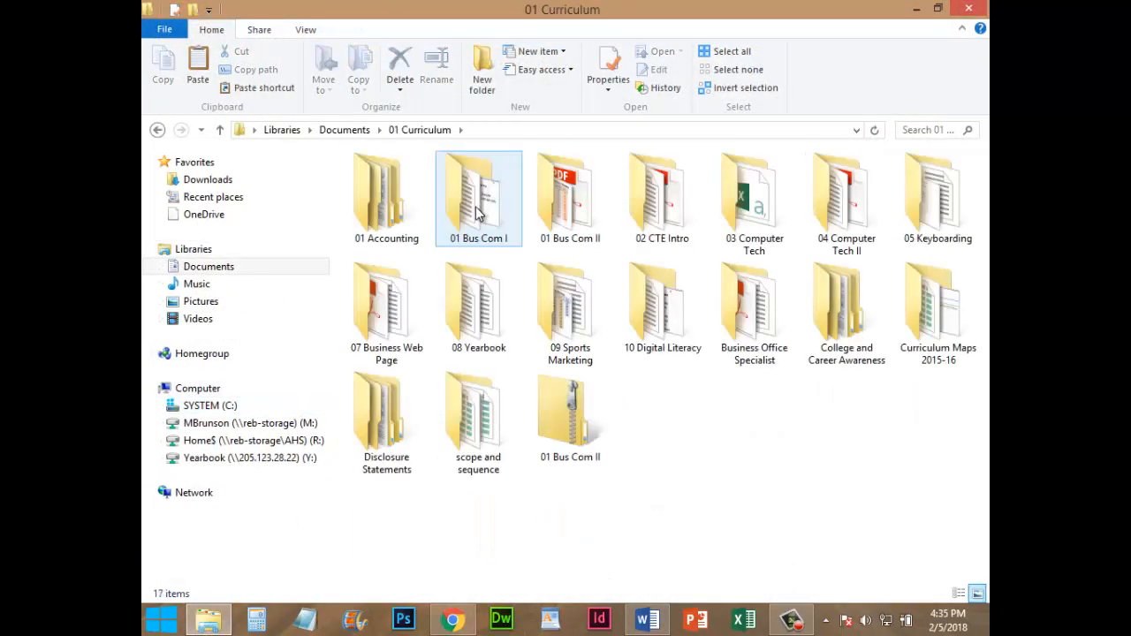
double_click(760, 316)
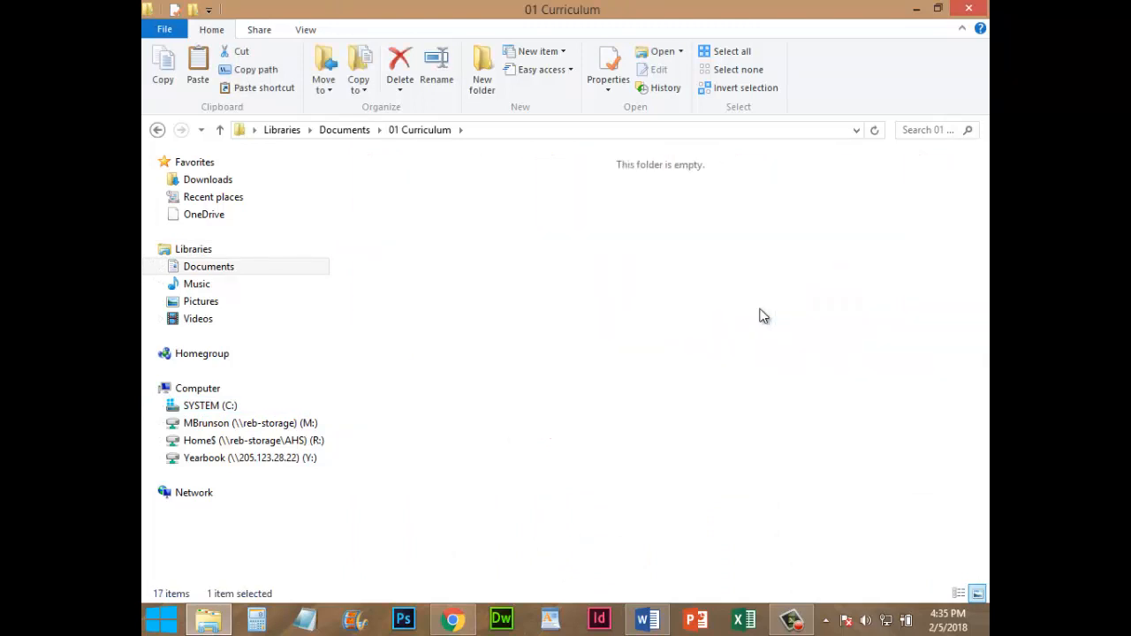
double_click(662, 208)
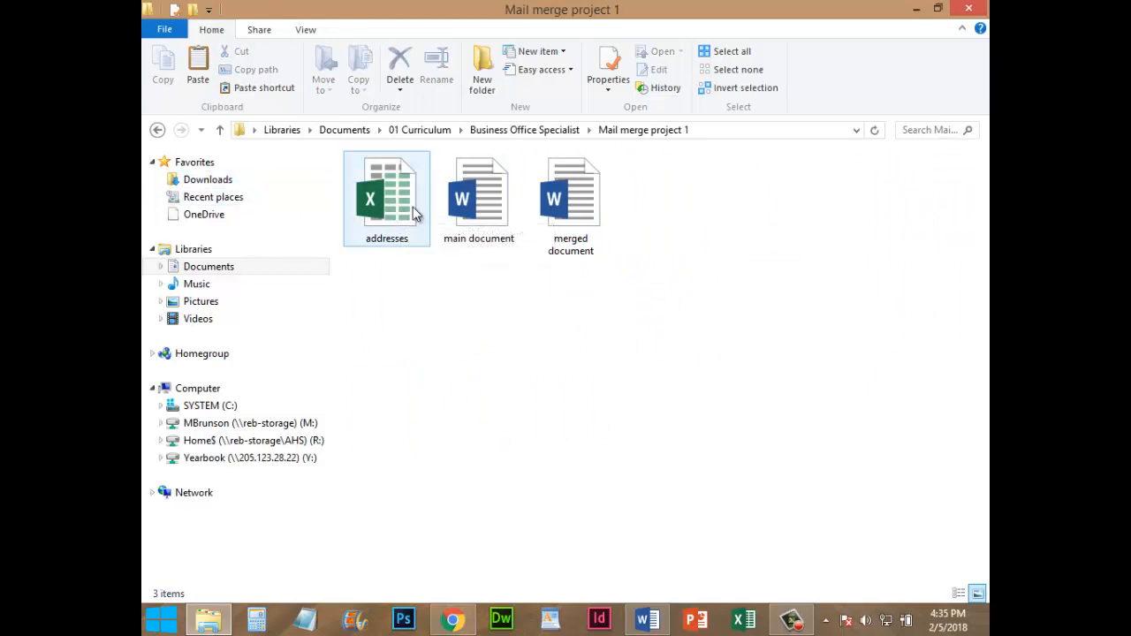
Check the main document and merged document files in the project folder
click(484, 210)
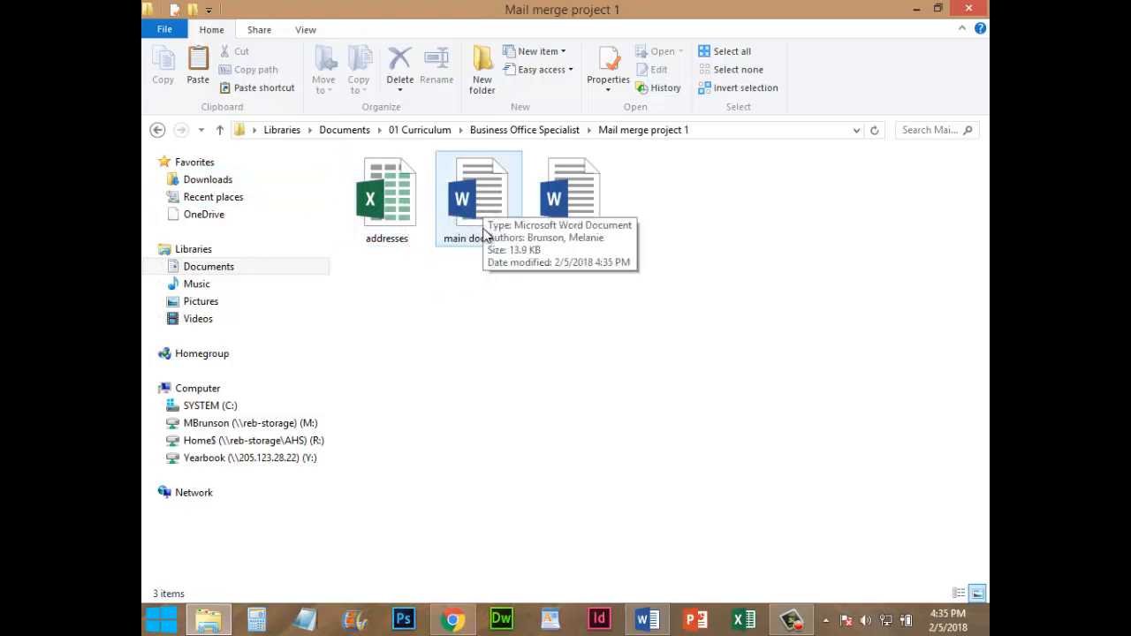
click(582, 201)
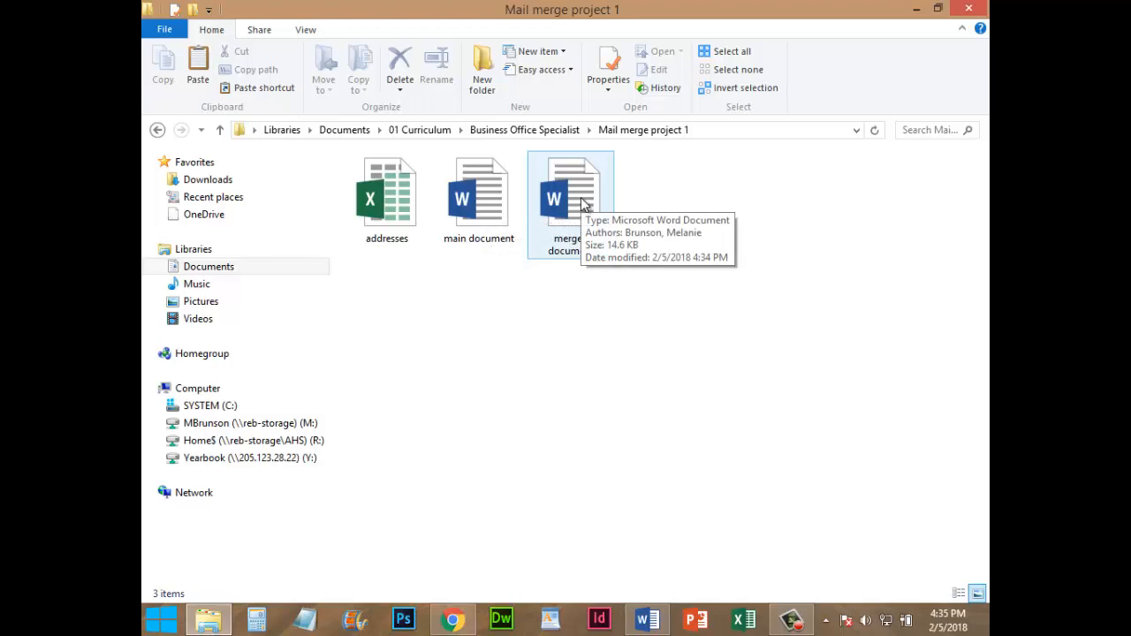
click(567, 311)
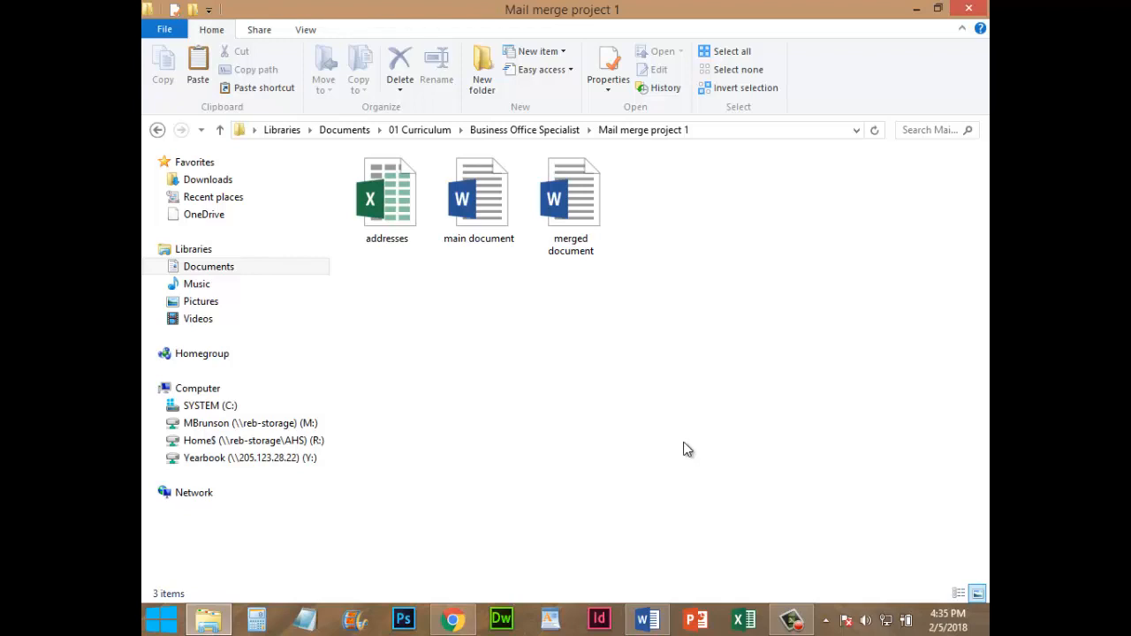
click(794, 621)
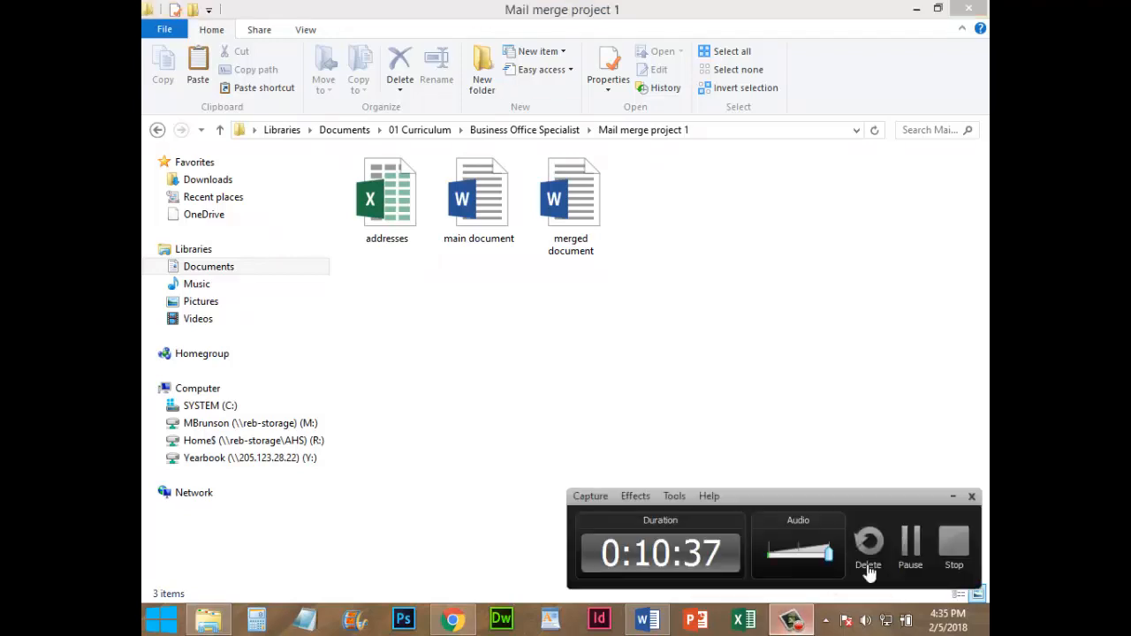